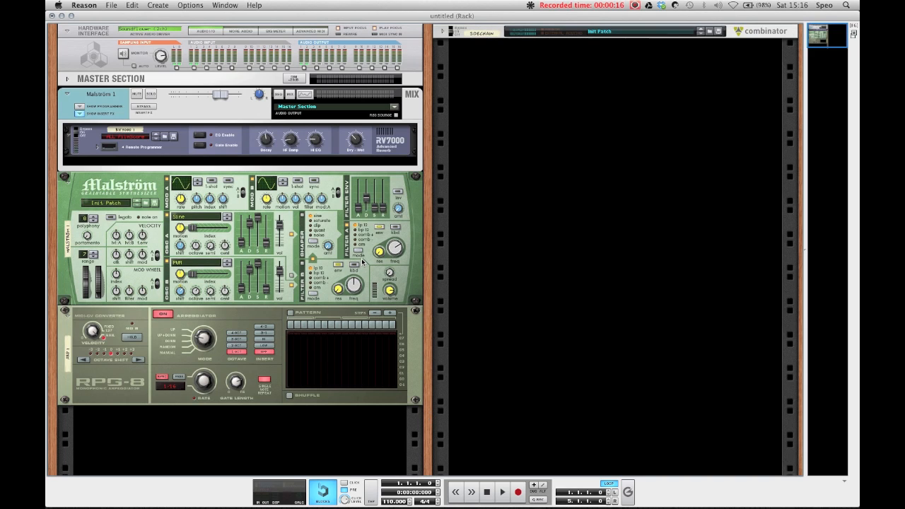
- Play the looped arpeggio and examine the Malström's oscillator and filter settings
{"action": "key", "text": "space"}
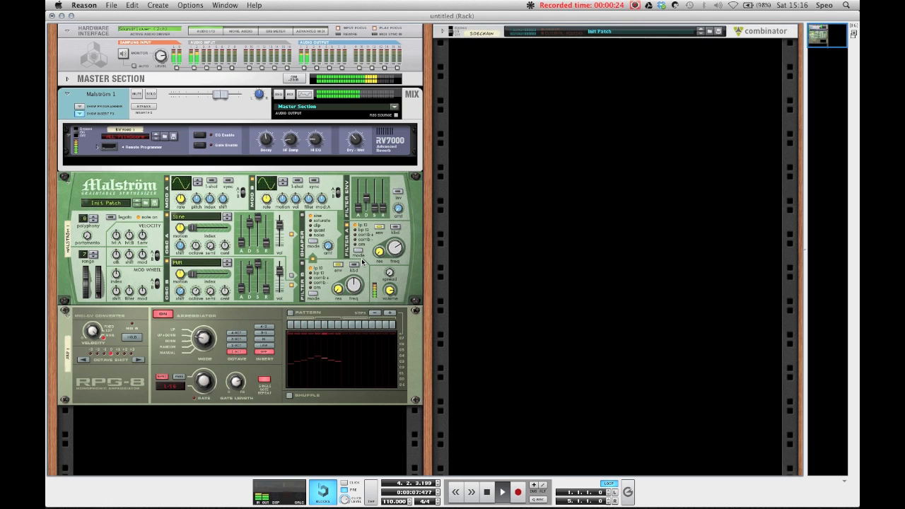
{"action": "key", "text": "space"}
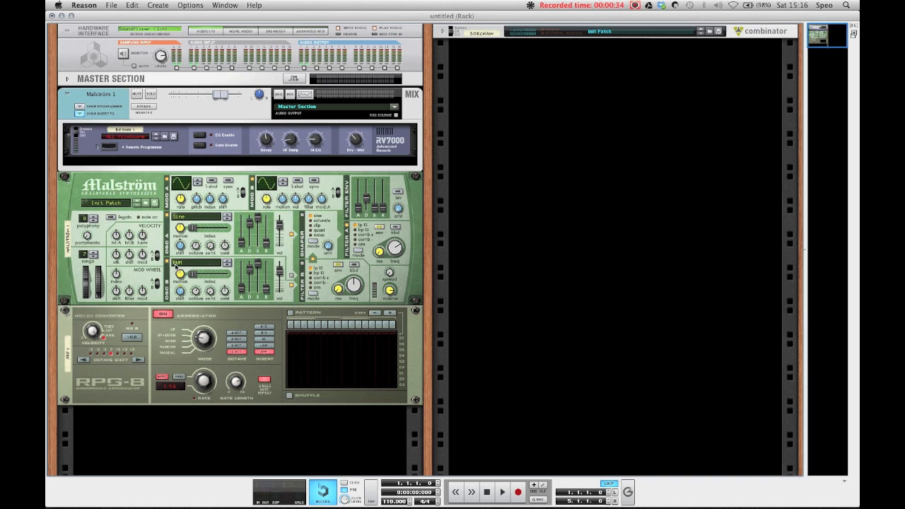
{"action": "left_click", "coordinate": [196, 292]}
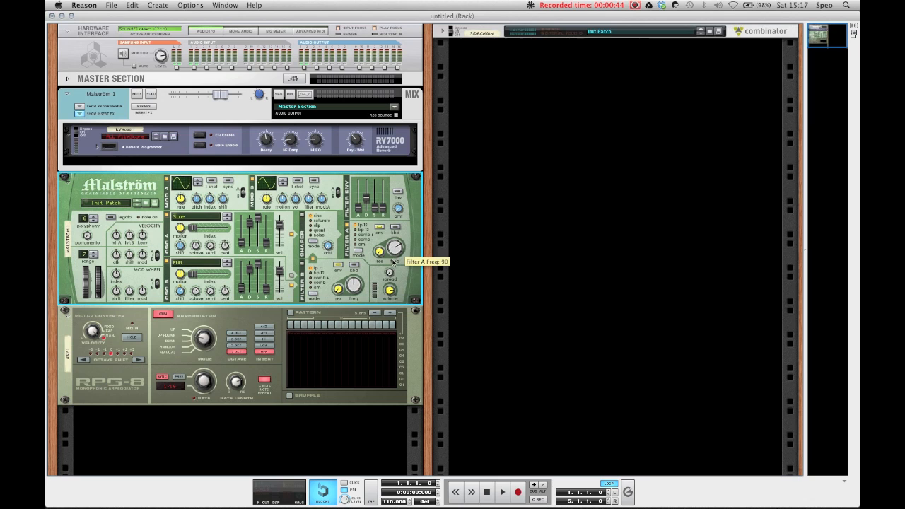
{"action": "scroll", "coordinate": [389, 280], "scroll_direction": "down", "scroll_amount": 1}
{"action": "scroll", "coordinate": [416, 274], "scroll_direction": "up", "scroll_amount": 1}
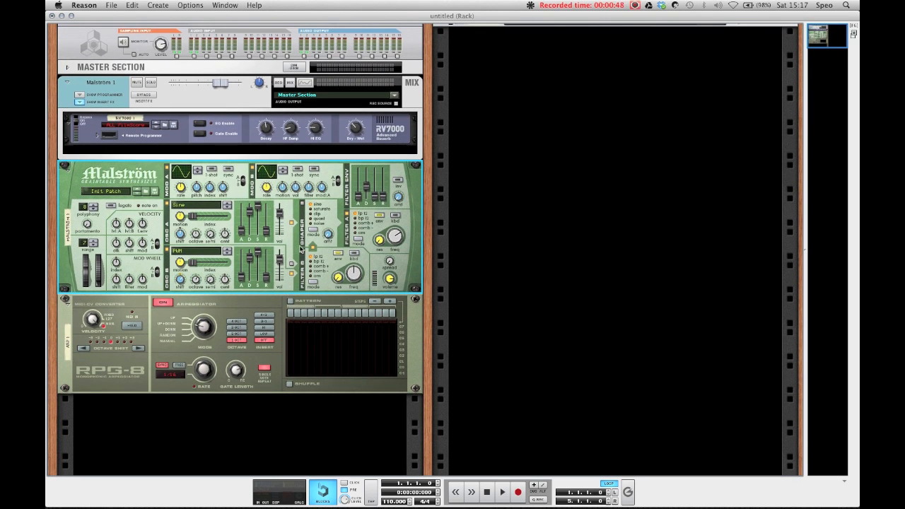
{"action": "scroll", "coordinate": [269, 266], "scroll_direction": "down", "scroll_amount": 1}
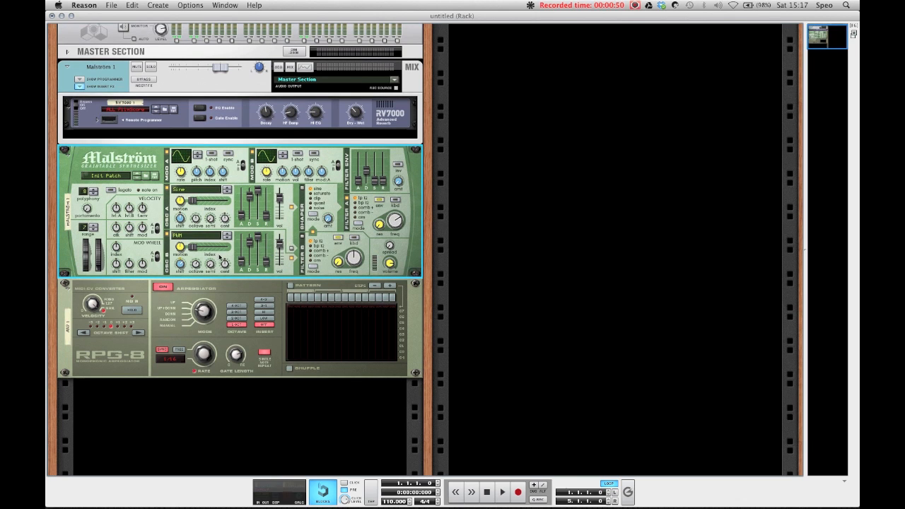
- Examine the rear cabling between the RPG-8 and the Malström, and locate the RPG-8 Monophonic Arpeggiator among the utility devices
{"action": "key", "text": "Tab"}
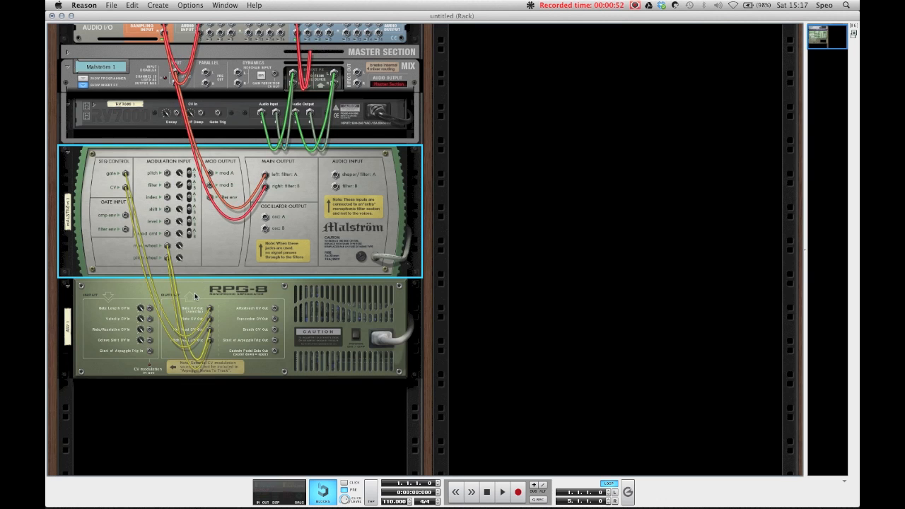
{"action": "key", "text": "Tab"}
{"action": "right_click", "coordinate": [159, 198]}
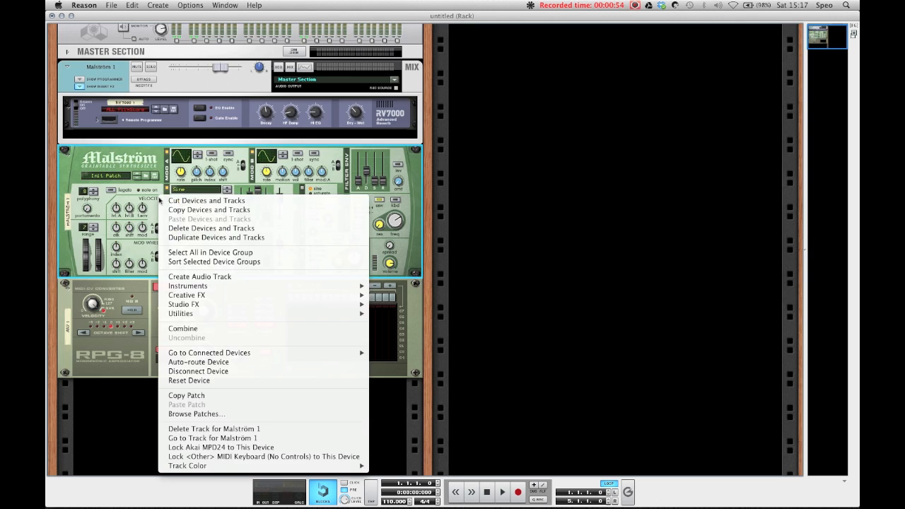
{"action": "mouse_move", "coordinate": [200, 309]}
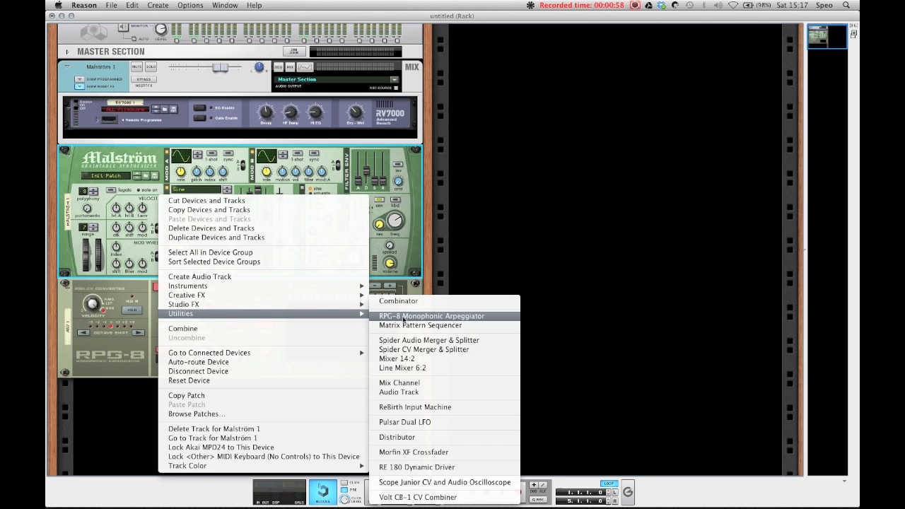
{"action": "left_click", "coordinate": [625, 310]}
{"action": "left_click", "coordinate": [200, 310]}
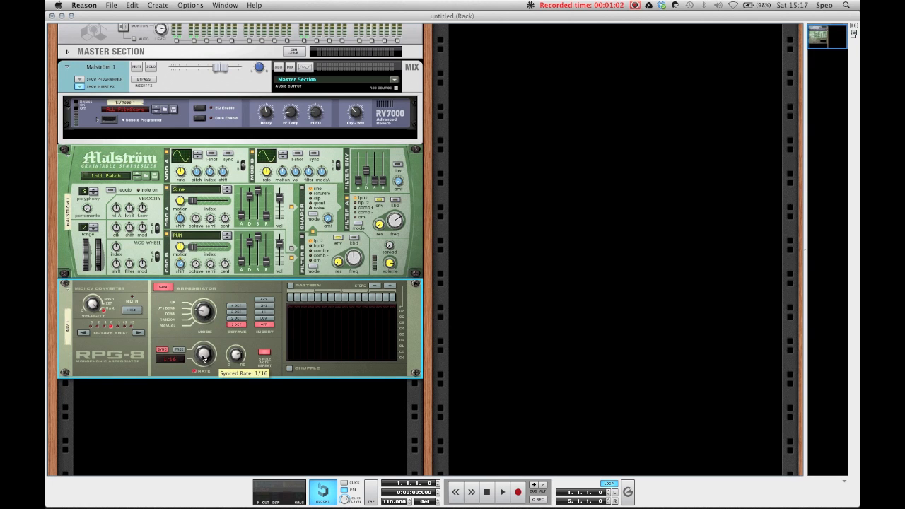
- Open the Arp 1 track's note clip in the sequencer, play it back, and return playback to the start
{"action": "key", "text": "F7"}
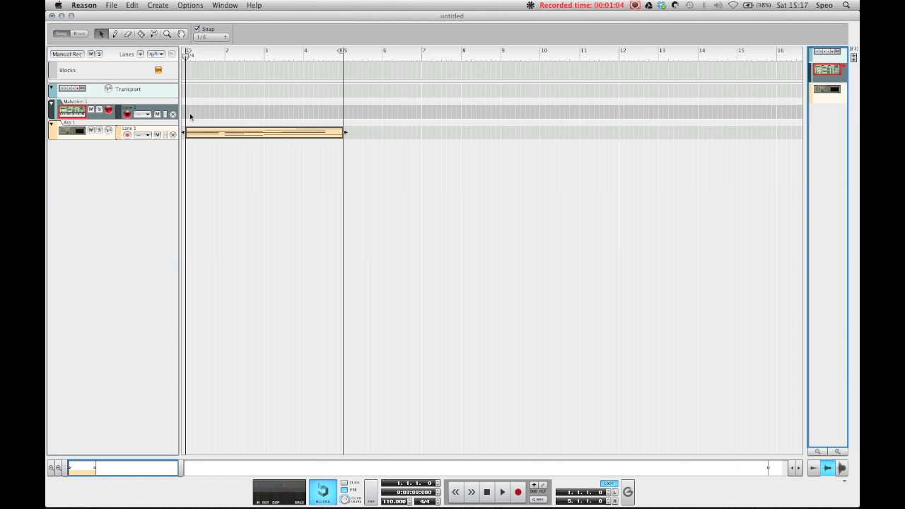
{"action": "double_click", "coordinate": [203, 135]}
{"action": "scroll", "coordinate": [258, 184], "scroll_direction": "down", "scroll_amount": 2}
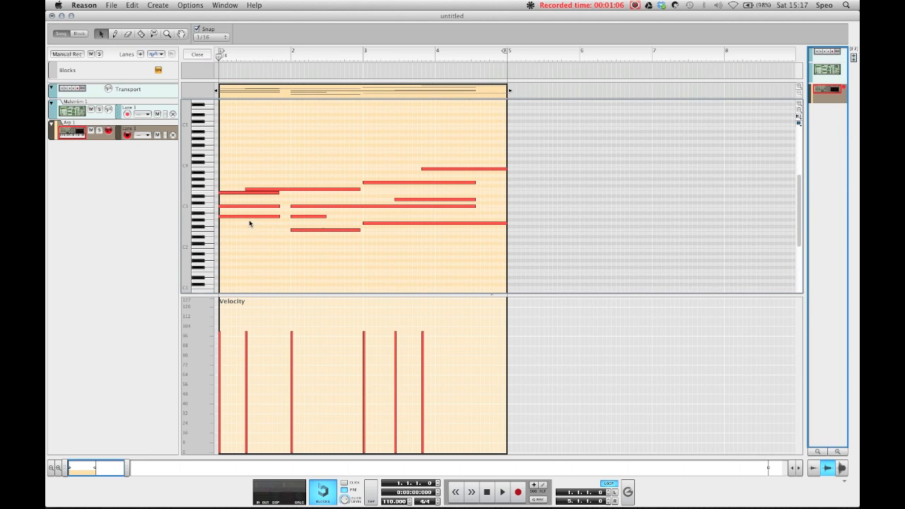
{"action": "key", "text": "space"}
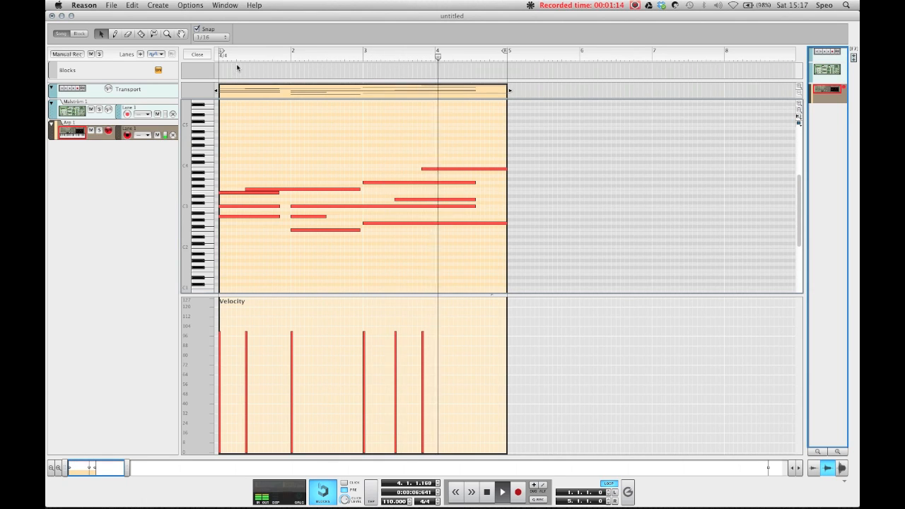
{"action": "key", "text": "shift+Return"}
{"action": "key", "text": "shift+Return"}
{"action": "key", "text": "shift+Return"}
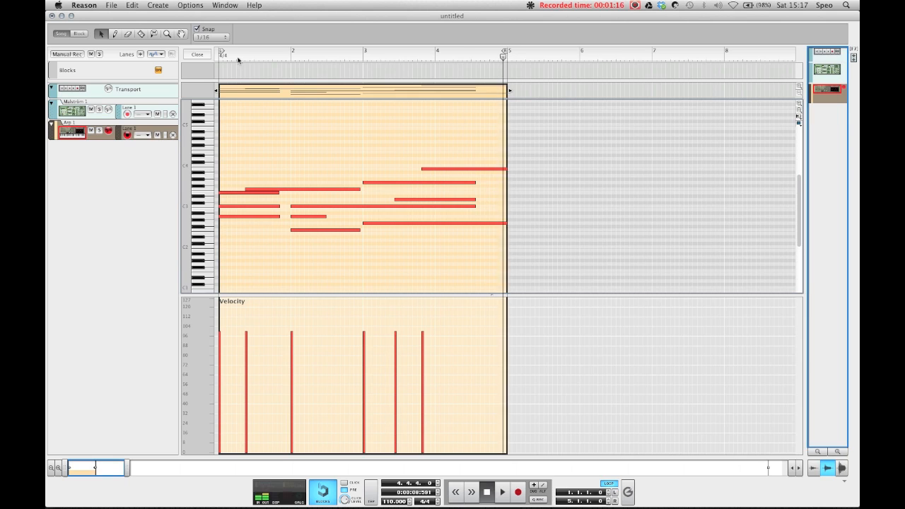
- Close the note editor, return to the rack, and check the RV7000 reverb's Dry/Wet setting
{"action": "left_click", "coordinate": [199, 54]}
{"action": "left_click", "coordinate": [240, 202]}
{"action": "key", "text": "F6"}
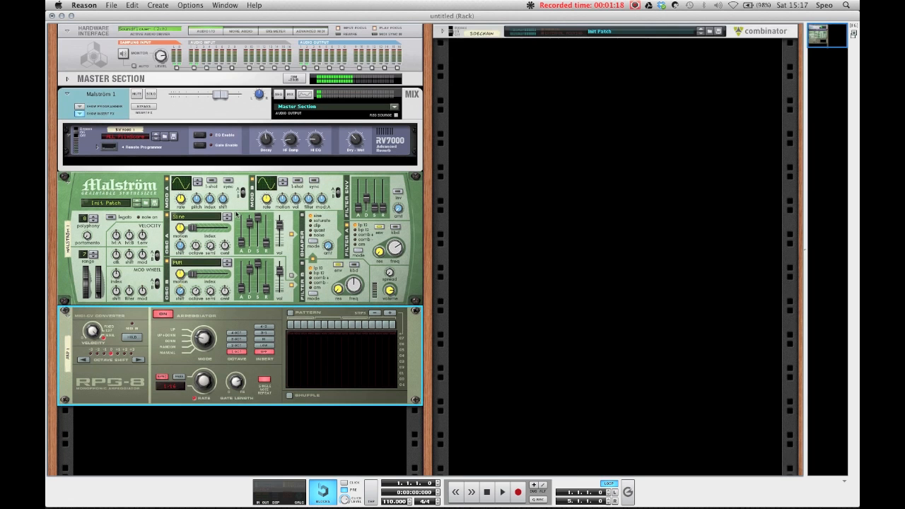
{"action": "left_click", "coordinate": [154, 151]}
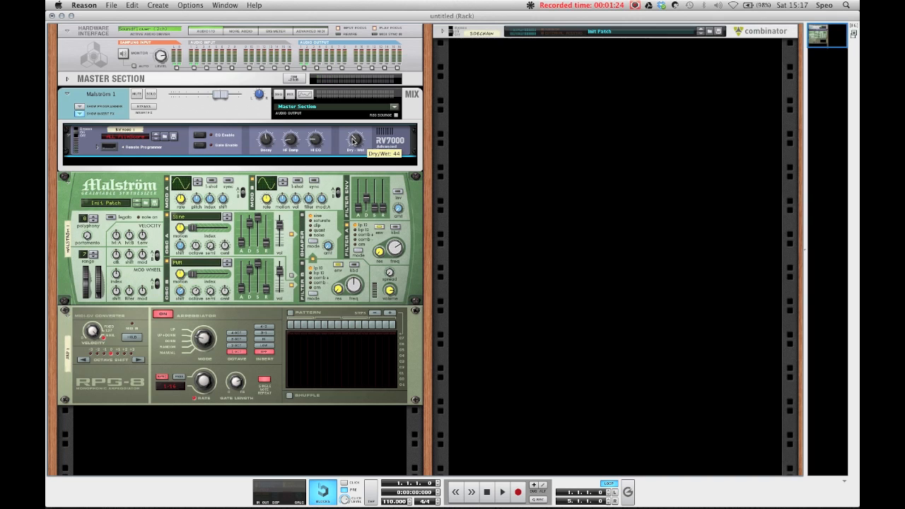
{"action": "left_click", "coordinate": [589, 213]}
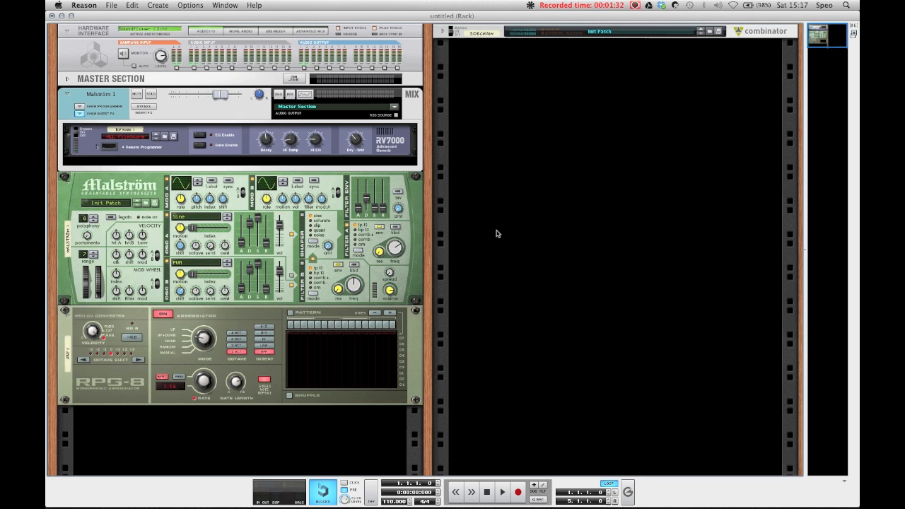
- Add an ECF-42 Envelope Controlled Filter to the Malström
{"action": "scroll", "coordinate": [496, 234], "scroll_direction": "down", "scroll_amount": 1}
{"action": "scroll", "coordinate": [496, 233], "scroll_direction": "up", "scroll_amount": 1}
{"action": "scroll", "coordinate": [496, 234], "scroll_direction": "down", "scroll_amount": 1}
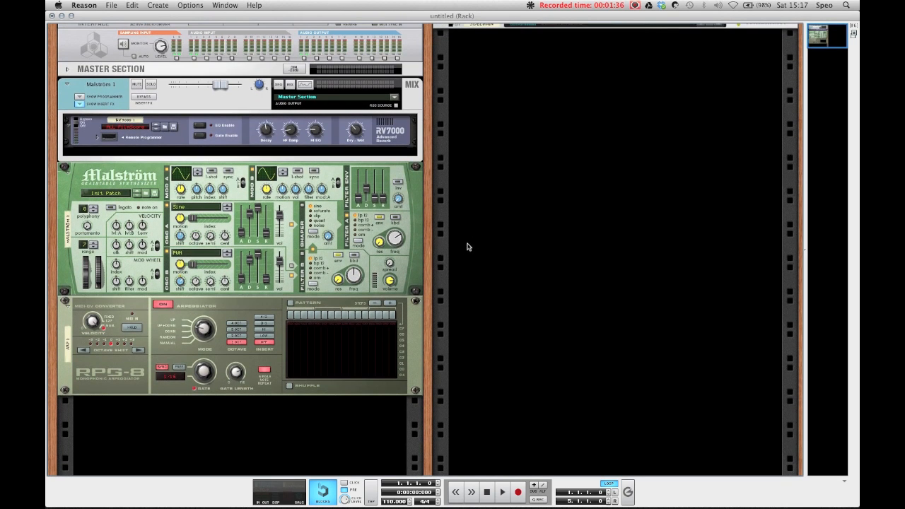
{"action": "scroll", "coordinate": [440, 265], "scroll_direction": "up", "scroll_amount": 1}
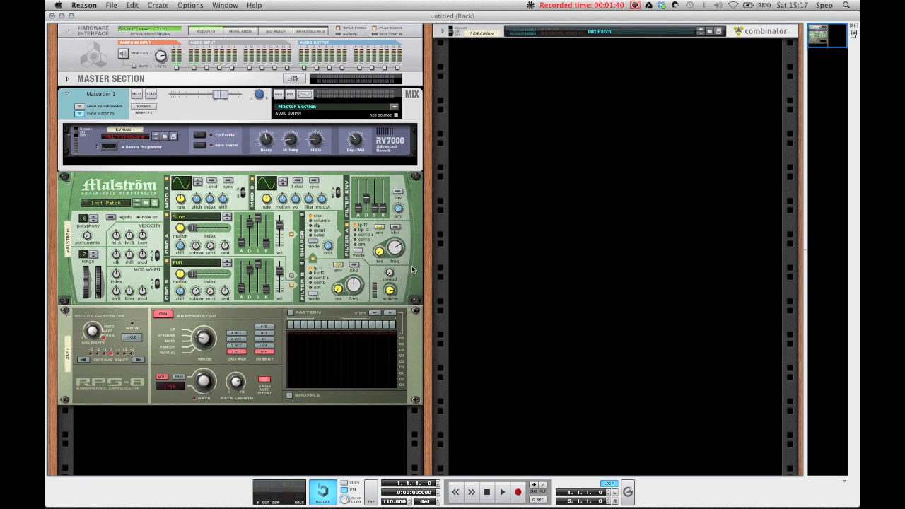
{"action": "right_click", "coordinate": [415, 266]}
{"action": "mouse_move", "coordinate": [501, 338]}
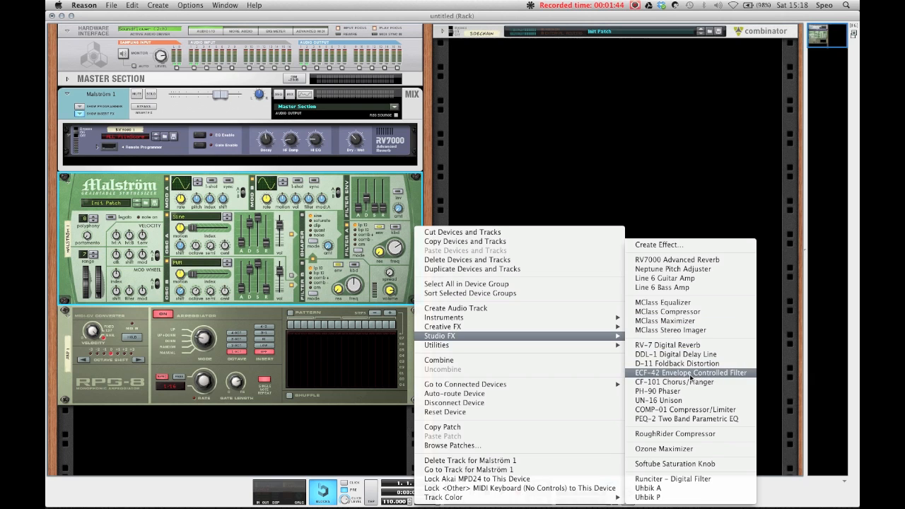
{"action": "left_click", "coordinate": [689, 373]}
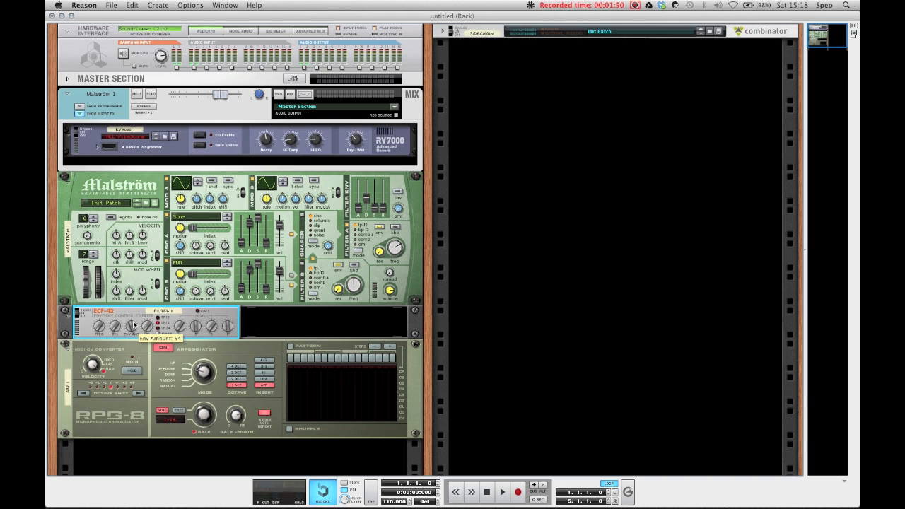
- Adjust the ECF-42's envelope amount and play the loop to hear the filter
{"action": "left_click_drag", "start_coordinate": [137, 320], "coordinate": [136, 321]}
{"action": "scroll", "coordinate": [134, 315], "scroll_direction": "down", "scroll_amount": 3}
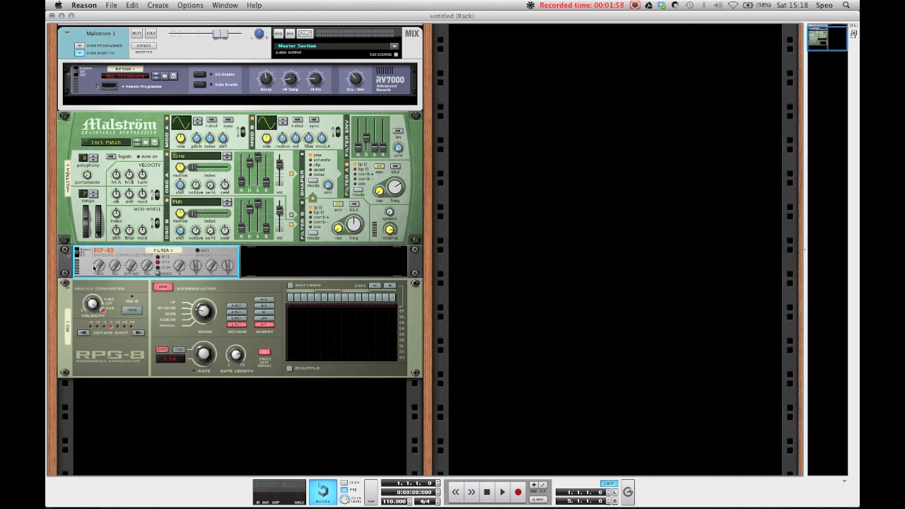
{"action": "key", "text": "space"}
{"action": "key", "text": "space"}
- Add a Matrix Pattern Sequencer below the ECF-42 filter
{"action": "right_click", "coordinate": [136, 253]}
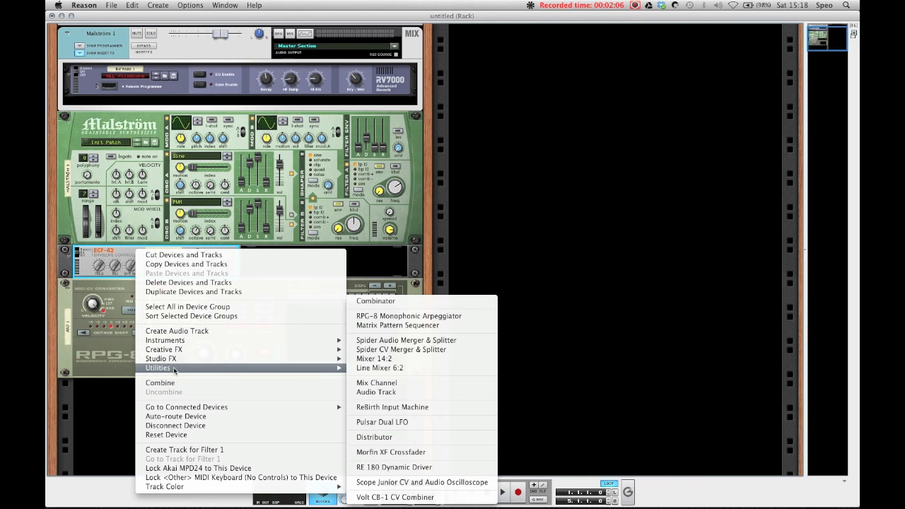
{"action": "mouse_move", "coordinate": [211, 366]}
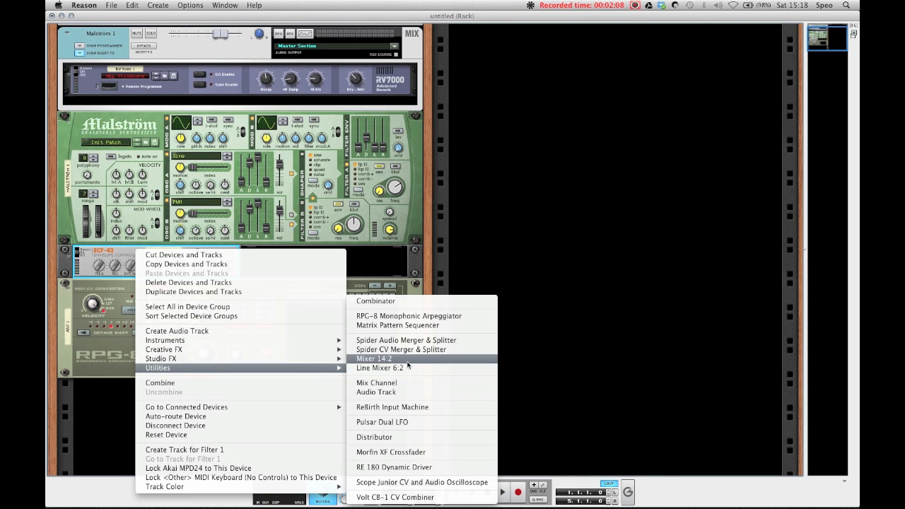
{"action": "left_click", "coordinate": [386, 326]}
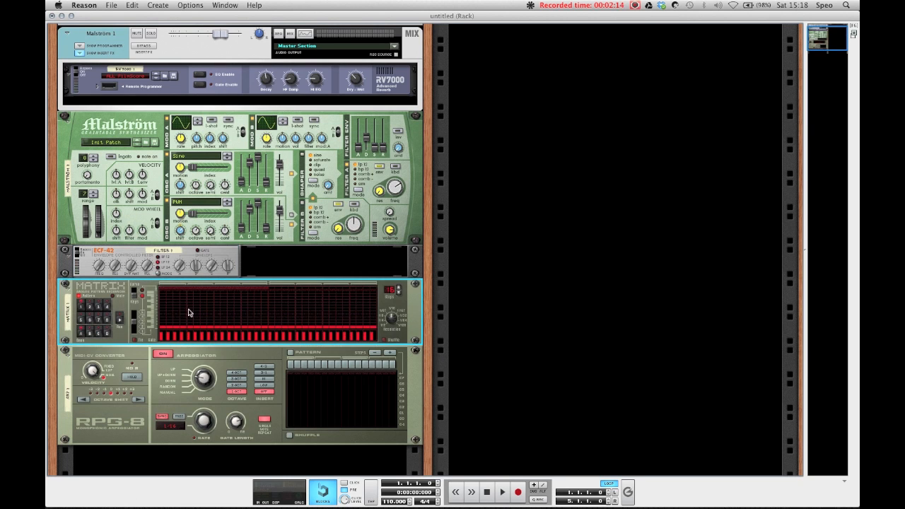
- On the rear of the rack, connect the Matrix's Gate CV output to the ECF-42's Env Gate input
{"action": "key", "text": "Tab"}
{"action": "left_click_drag", "start_coordinate": [138, 296], "coordinate": [154, 270]}
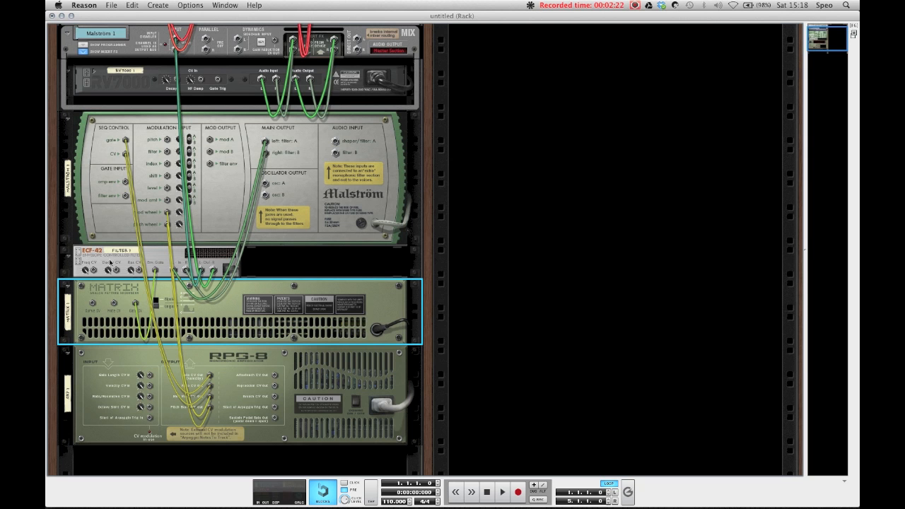
{"action": "key", "text": "Tab"}
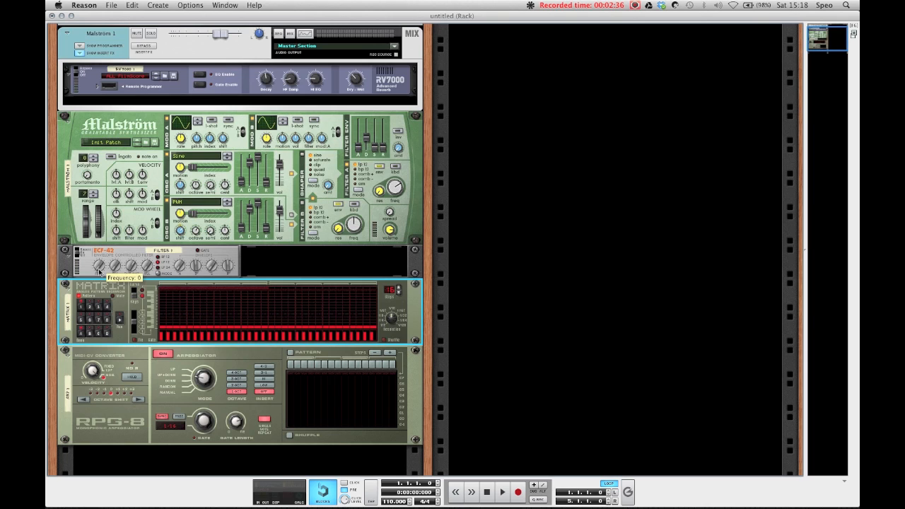
- Select the Matrix 1 track in the sequencer and return to the rack
{"action": "key", "text": "F7"}
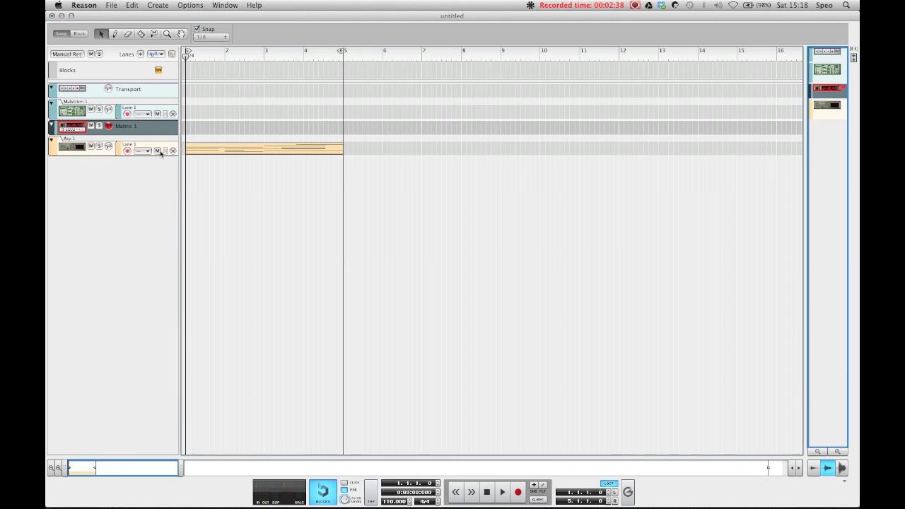
{"action": "left_click", "coordinate": [126, 116]}
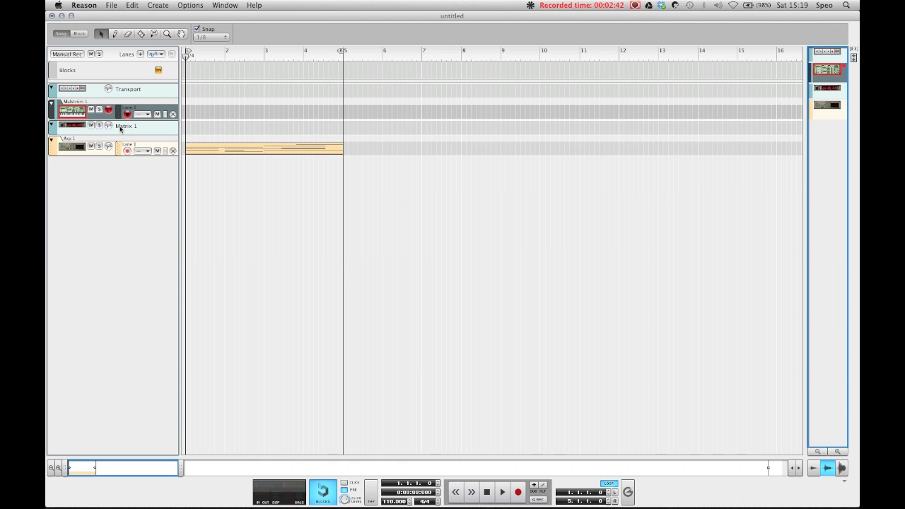
{"action": "double_click", "coordinate": [124, 128]}
{"action": "key", "text": "F7"}
{"action": "key", "text": "F6"}
- Play the loop while adjusting the ECF-42's envelope, setting Decay to 68, and stop playback
{"action": "key", "text": "space"}
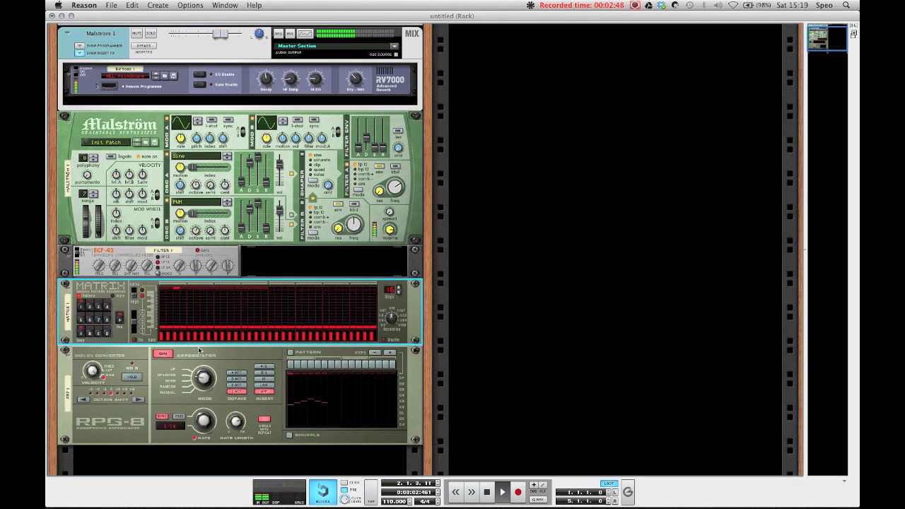
{"action": "left_click", "coordinate": [181, 264]}
{"action": "key", "text": "space"}
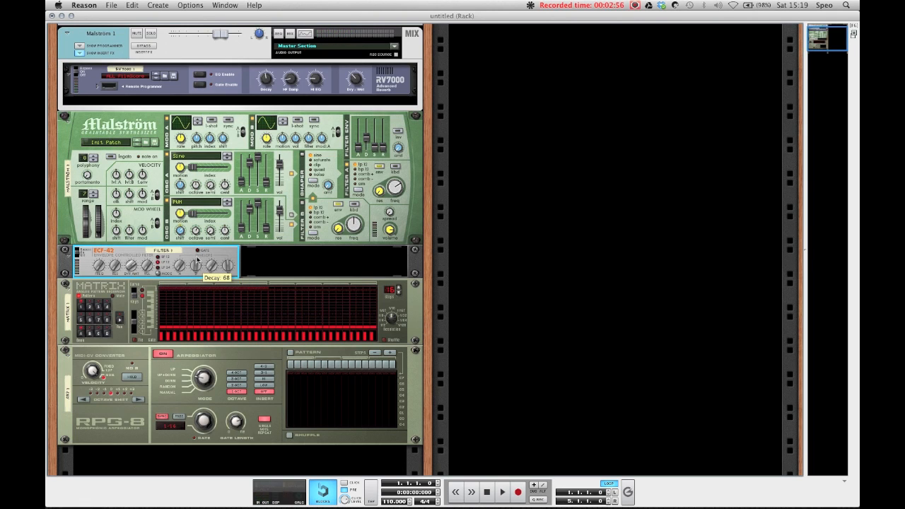
- Randomize the Matrix sequencer's pattern
{"action": "scroll", "coordinate": [169, 286], "scroll_direction": "down", "scroll_amount": 2}
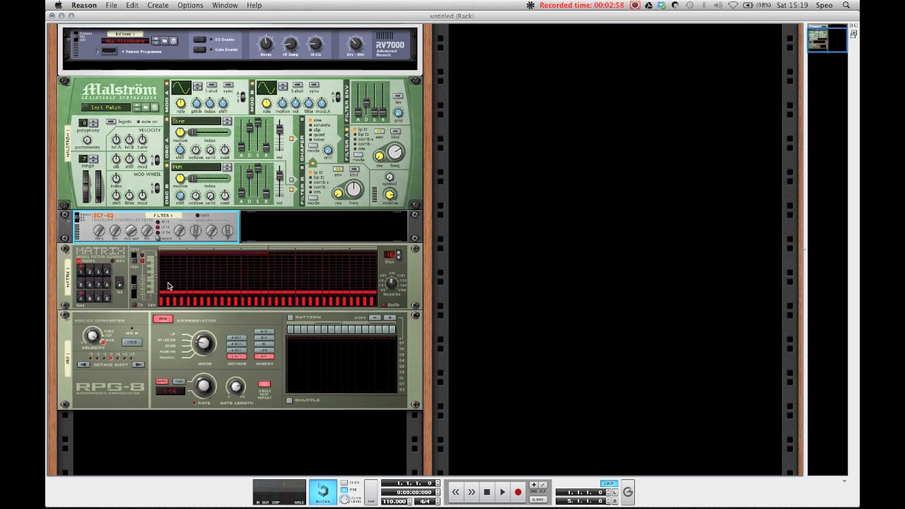
{"action": "scroll", "coordinate": [171, 297], "scroll_direction": "up", "scroll_amount": 1}
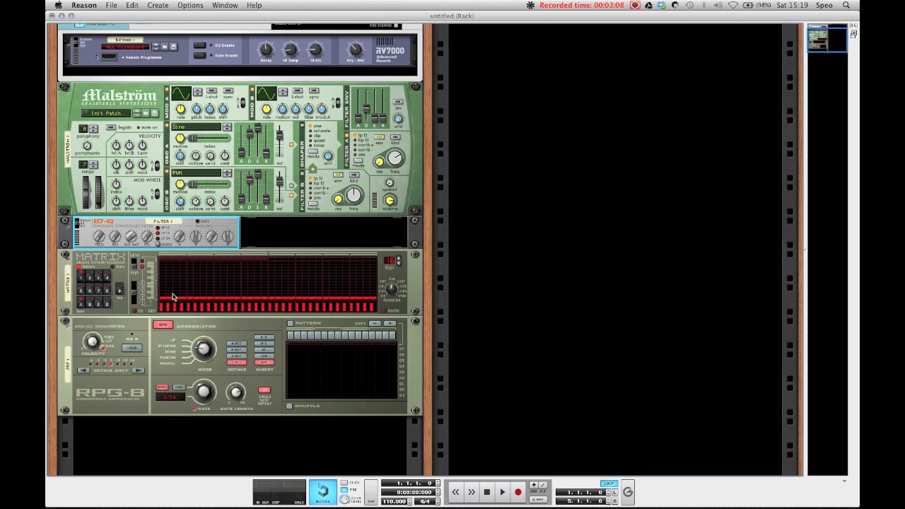
{"action": "left_click", "coordinate": [153, 280]}
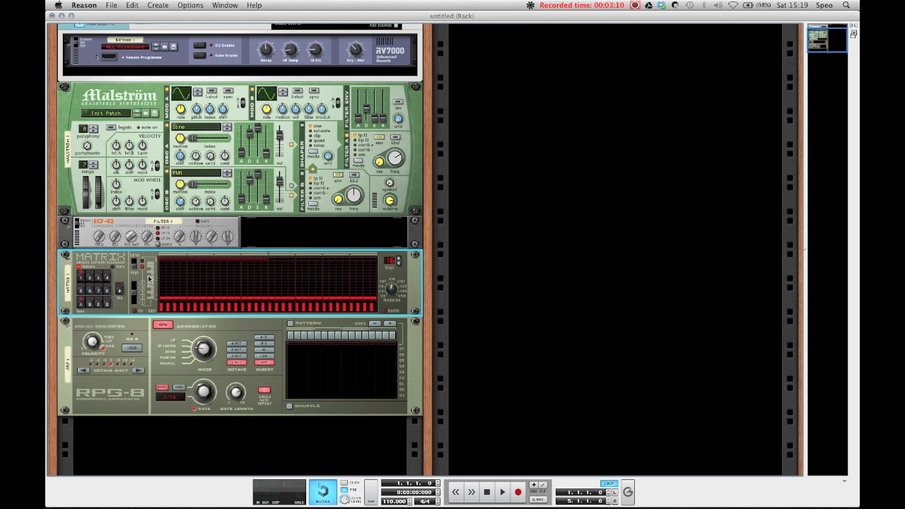
{"action": "right_click", "coordinate": [151, 274]}
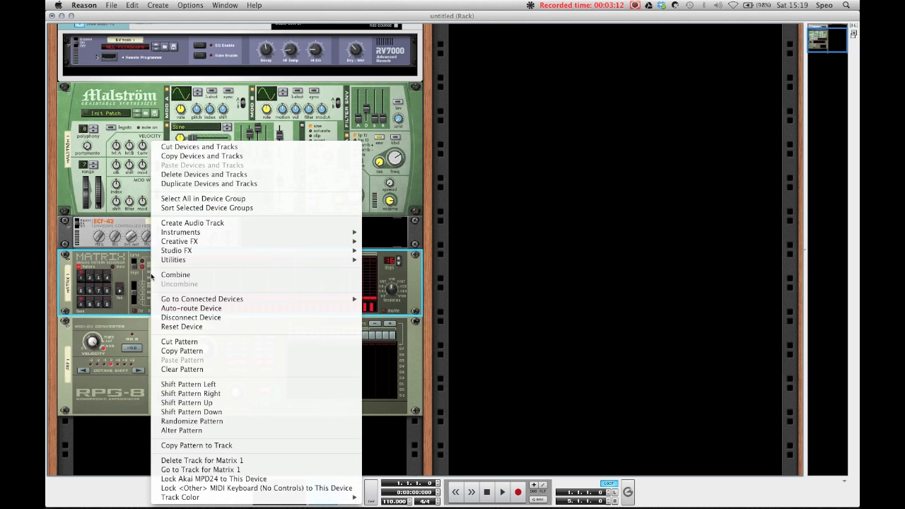
{"action": "left_click", "coordinate": [188, 421]}
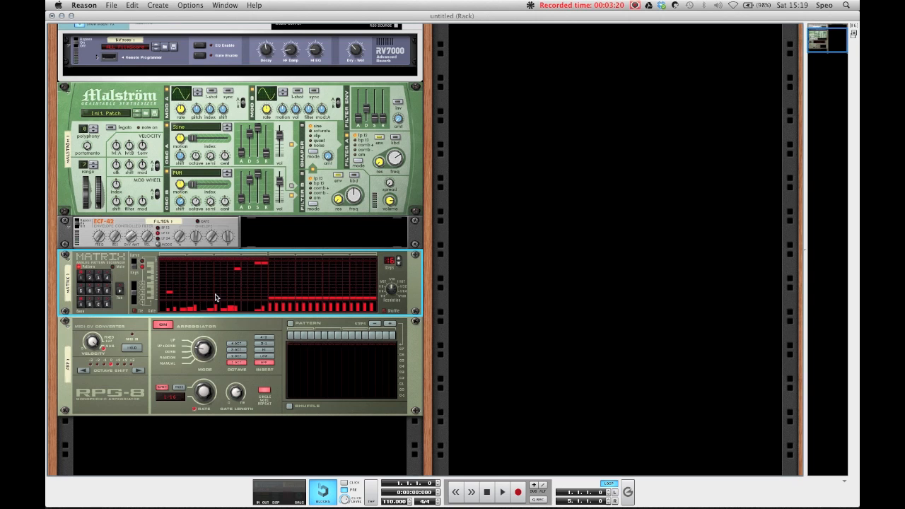
- Play the loop while setting the ECF-42's envelope Decay to 82, and stop playback with the Matrix selected
{"action": "key", "text": "space"}
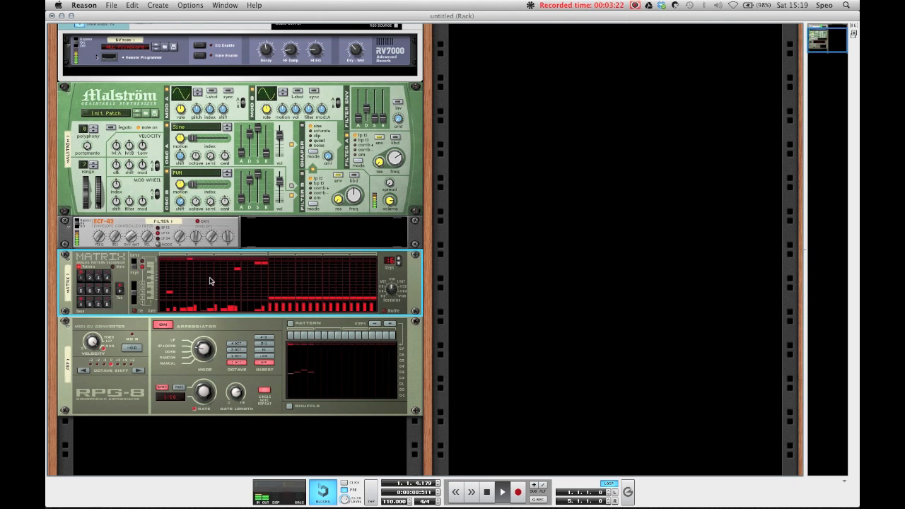
{"action": "left_click", "coordinate": [197, 243]}
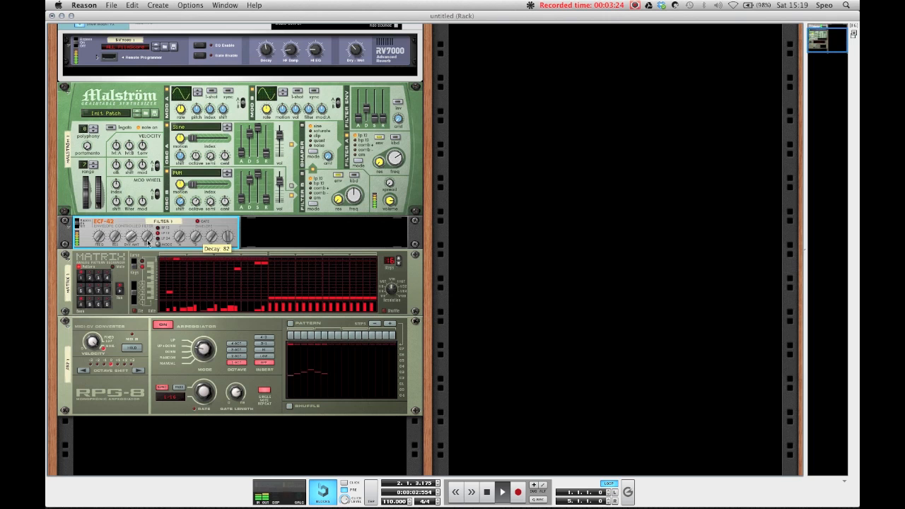
{"action": "right_click", "coordinate": [120, 263]}
{"action": "left_click", "coordinate": [113, 260]}
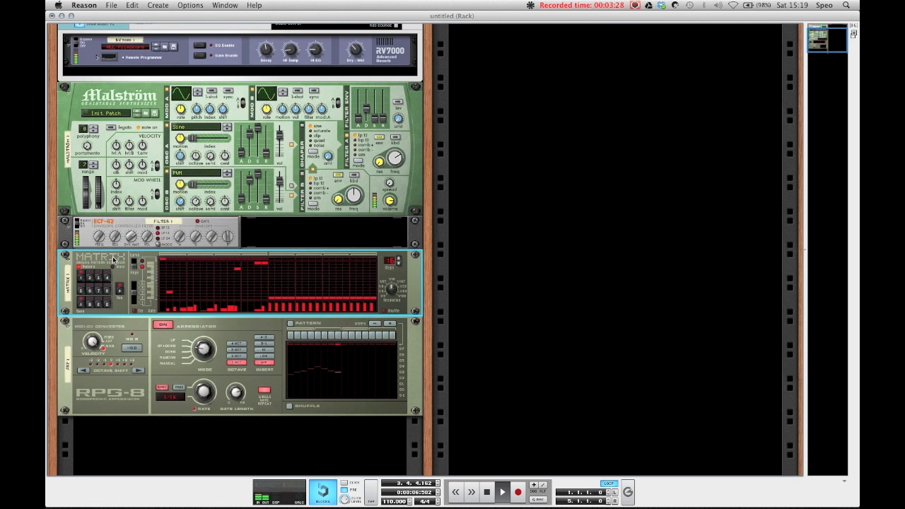
{"action": "key", "text": "space"}
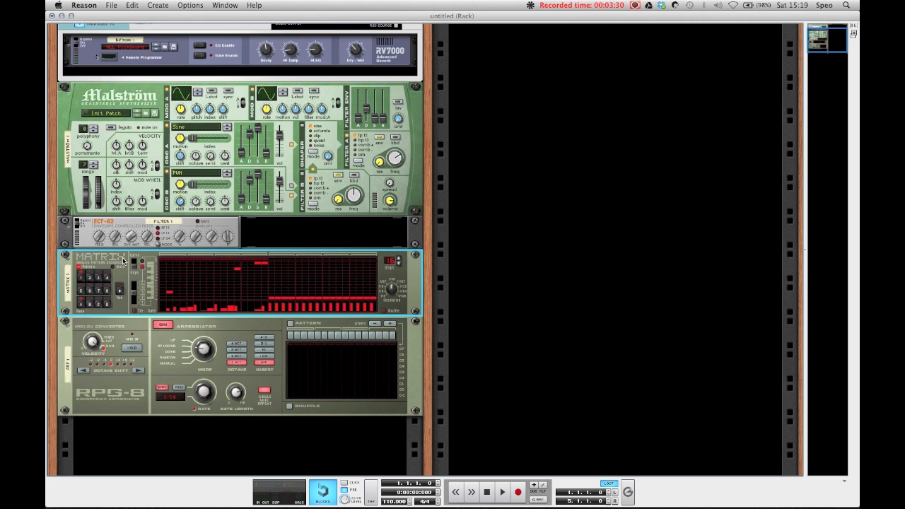
- Randomize the Matrix pattern again and audition it while adjusting the ECF-42's Decay and Env Amount
{"action": "right_click", "coordinate": [122, 258]}
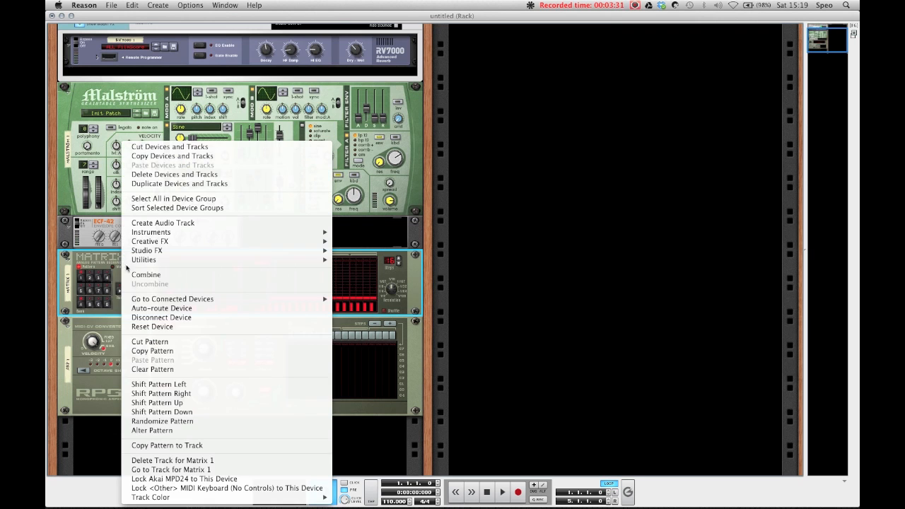
{"action": "left_click", "coordinate": [164, 421]}
{"action": "key", "text": "space"}
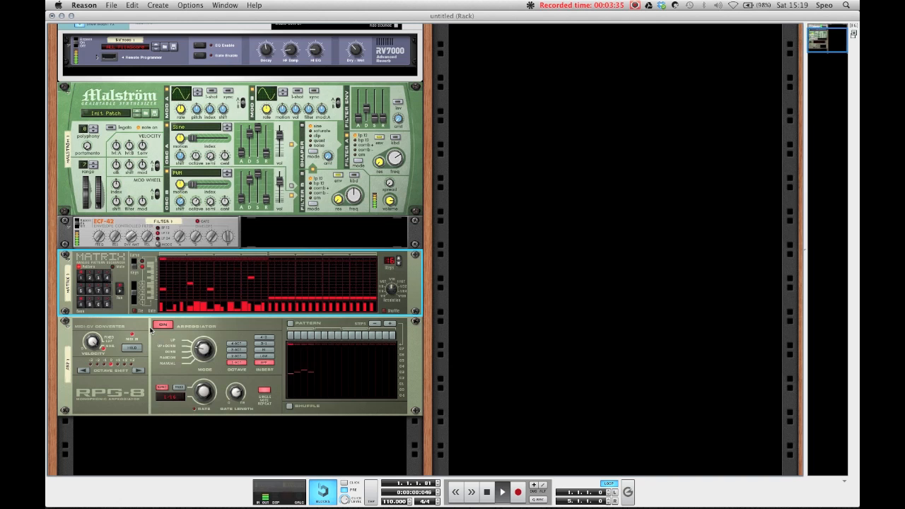
{"action": "left_click", "coordinate": [194, 239]}
{"action": "left_click_drag", "start_coordinate": [132, 239], "coordinate": [132, 241]}
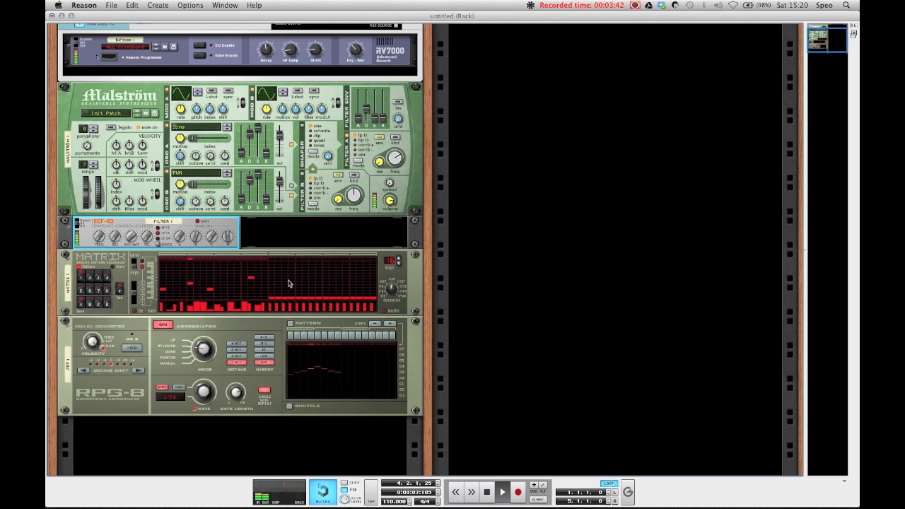
{"action": "key", "text": "space"}
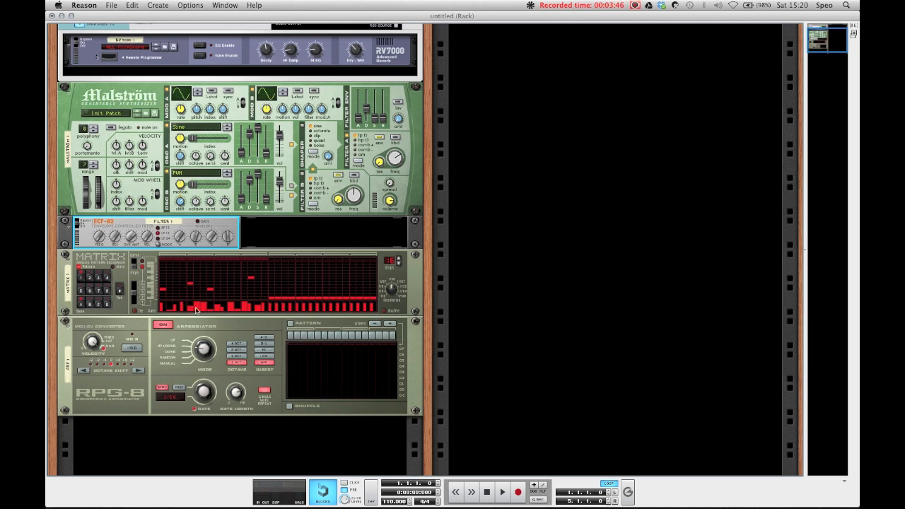
- Redraw the gate values of several steps in the first half of the Matrix pattern
{"action": "left_click", "coordinate": [197, 305]}
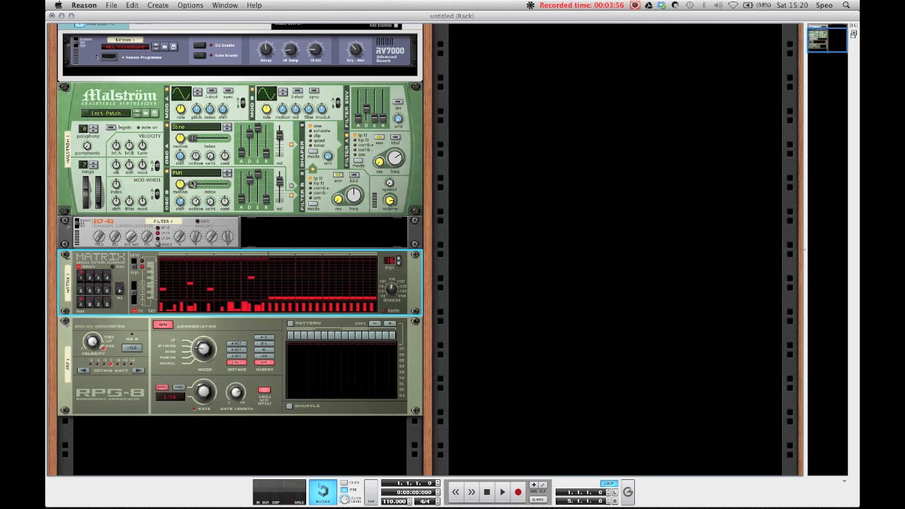
{"action": "left_click_drag", "start_coordinate": [216, 304], "coordinate": [225, 301]}
{"action": "left_click_drag", "start_coordinate": [217, 303], "coordinate": [230, 305]}
- Play the edited gate pattern while readjusting the ECF-42's envelope Decay, and stop playback
{"action": "mouse_move", "coordinate": [196, 238]}
{"action": "key", "text": "space"}
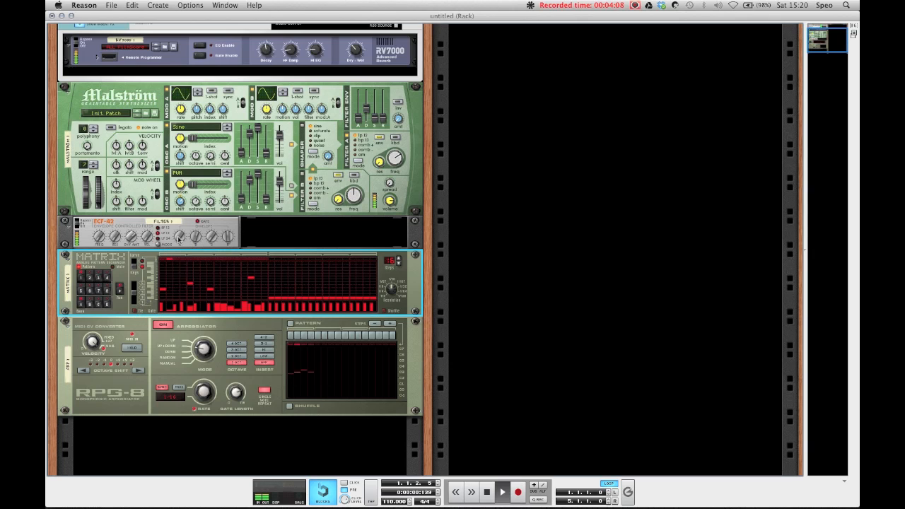
{"action": "left_click_drag", "start_coordinate": [196, 240], "coordinate": [196, 236]}
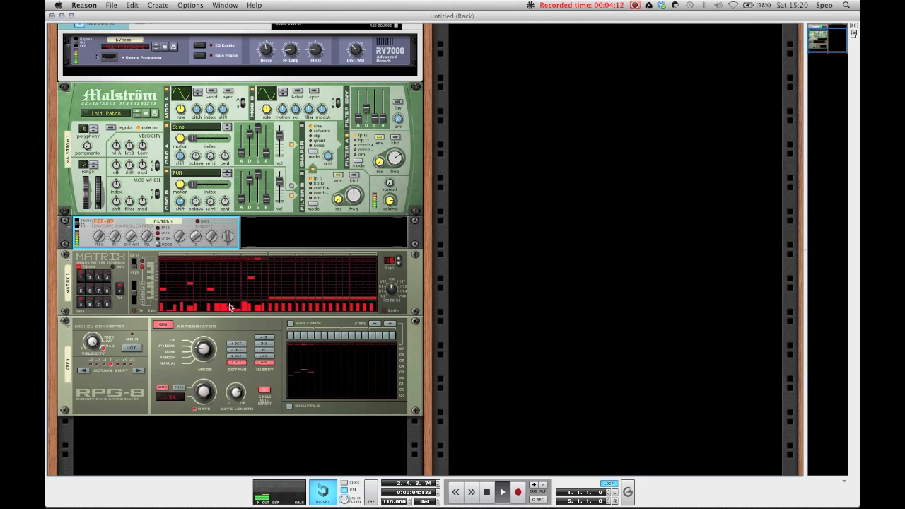
{"action": "left_click_drag", "start_coordinate": [196, 242], "coordinate": [196, 244]}
{"action": "key", "text": "space"}
- Randomize the Matrix pattern once more and set the ECF-42's Env Amount to 76 while the loop plays
{"action": "left_click", "coordinate": [150, 276]}
{"action": "right_click", "coordinate": [150, 272]}
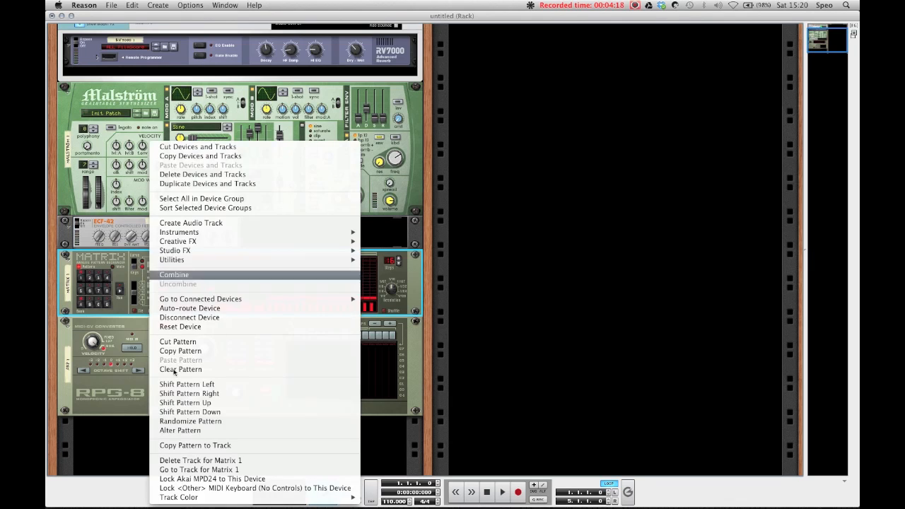
{"action": "left_click", "coordinate": [182, 422]}
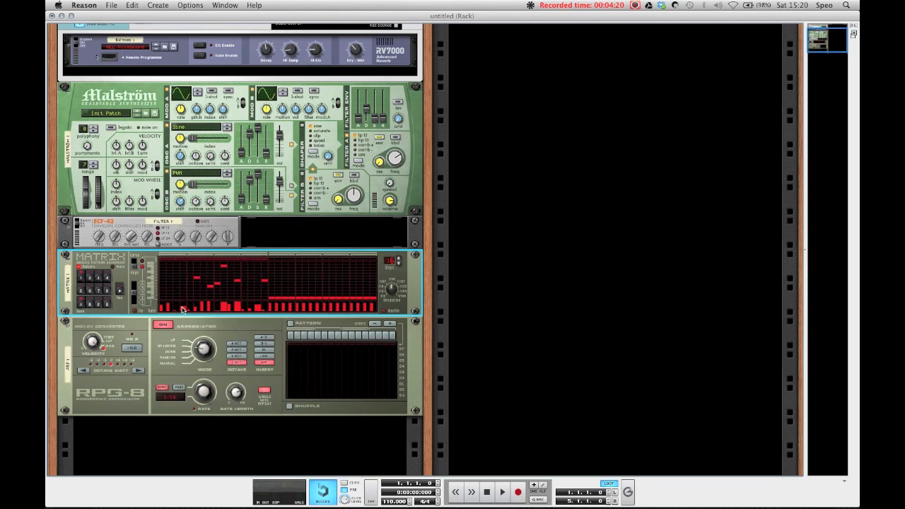
{"action": "key", "text": "space"}
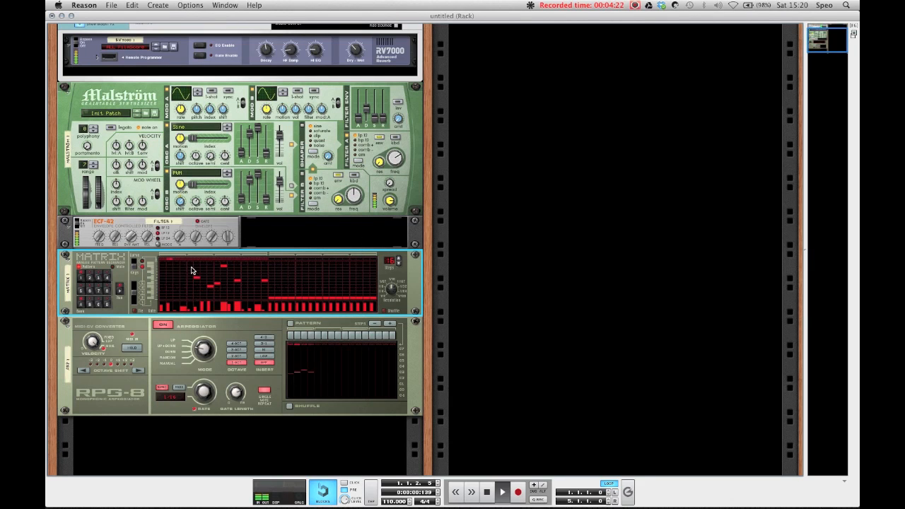
{"action": "left_click", "coordinate": [136, 244]}
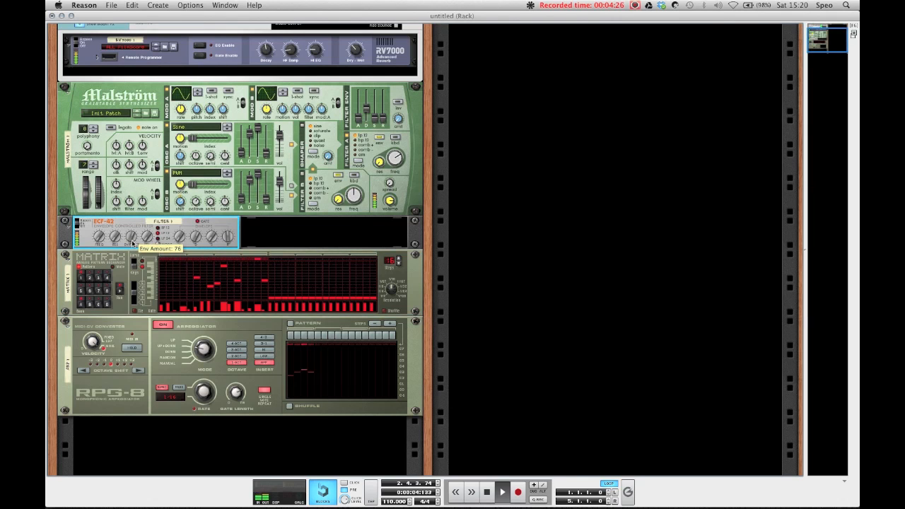
{"action": "key", "text": "space"}
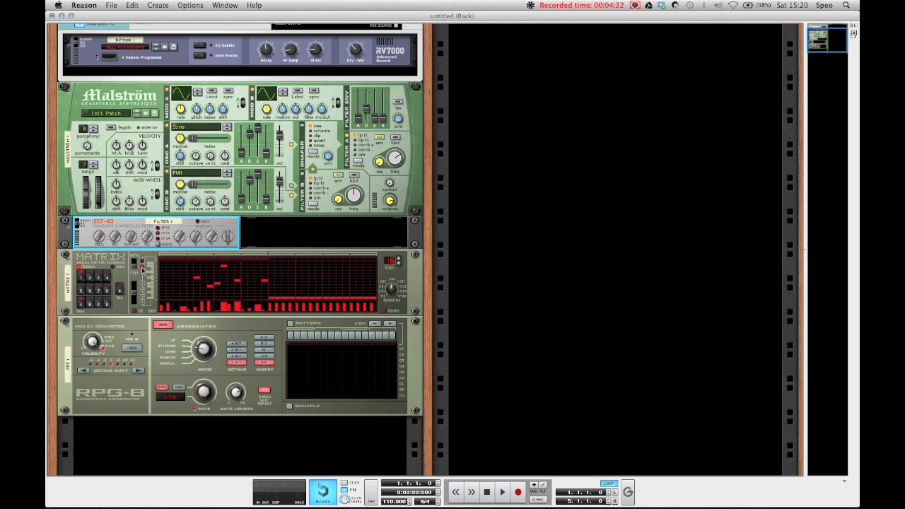
- With the Matrix showing its curve, connect its Curve CV output to the ECF-42's Freq CV input and set that input's trim to 60
{"action": "left_click", "coordinate": [134, 265]}
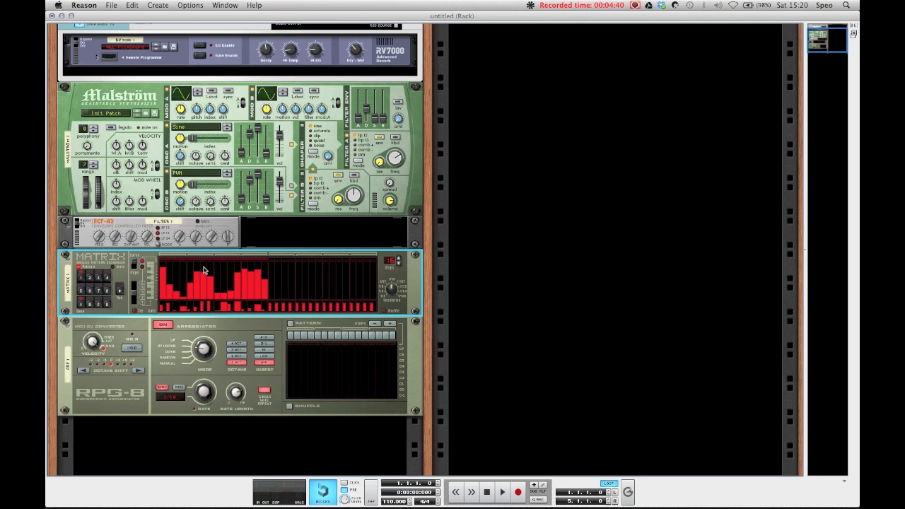
{"action": "key", "text": "Tab"}
{"action": "left_click_drag", "start_coordinate": [95, 266], "coordinate": [90, 233]}
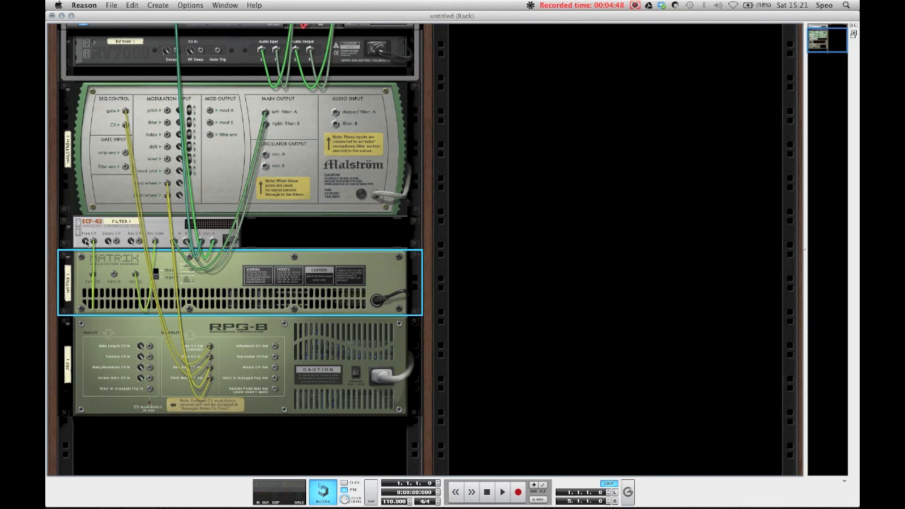
{"action": "left_click", "coordinate": [86, 241]}
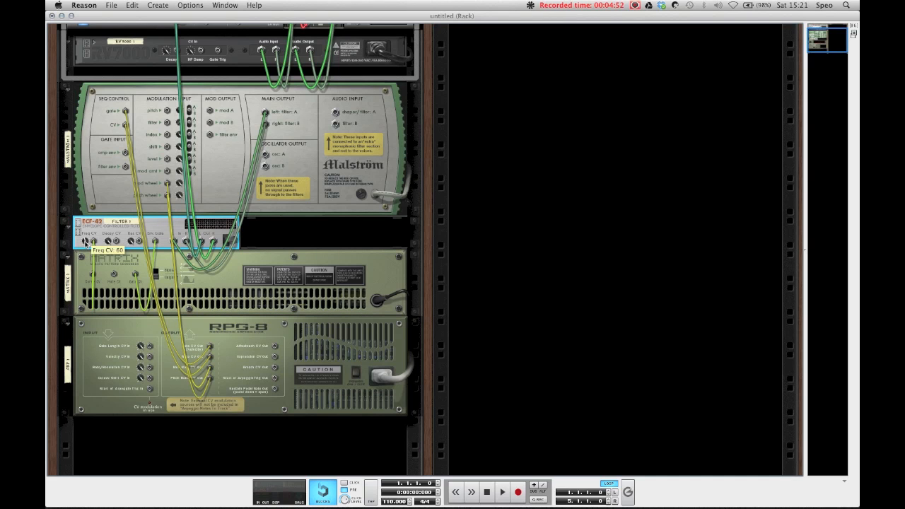
{"action": "key", "text": "Tab"}
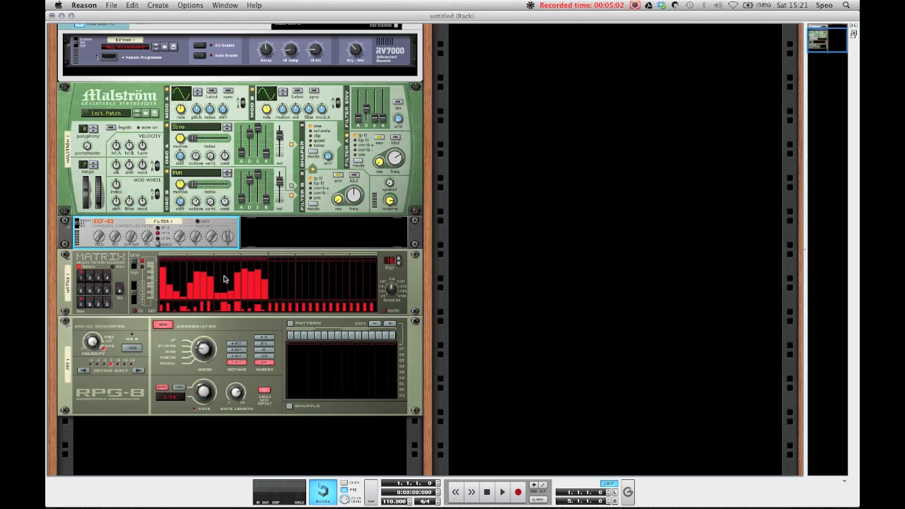
- Play the loop to audition the curve-modulated filter frequency, checking the Matrix and ECF-42 cabling on the rear of the rack
{"action": "key", "text": "space"}
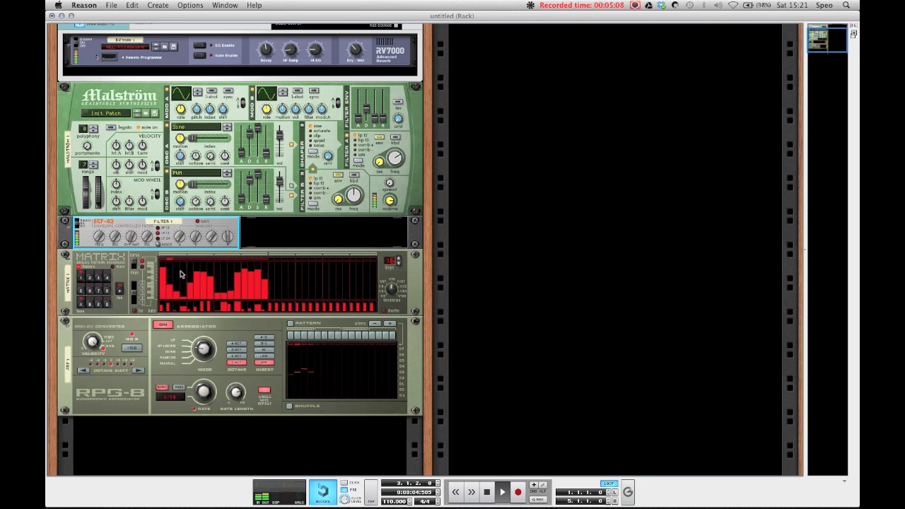
{"action": "key", "text": "Tab"}
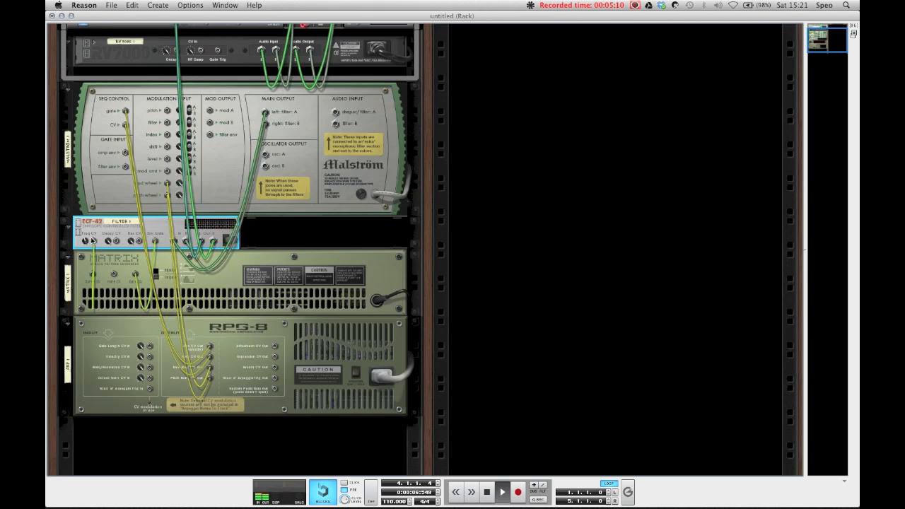
{"action": "key", "text": "Tab"}
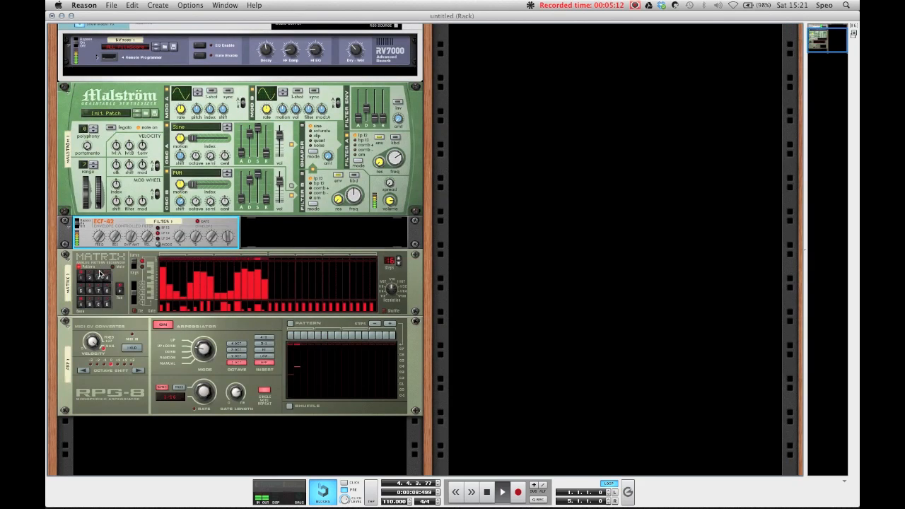
{"action": "key", "text": "Tab"}
{"action": "left_click", "coordinate": [100, 273]}
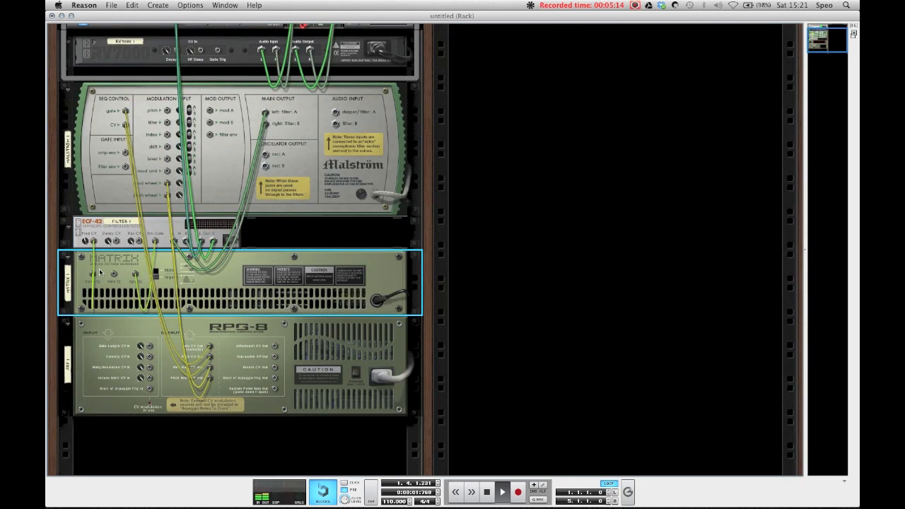
{"action": "key", "text": "Tab"}
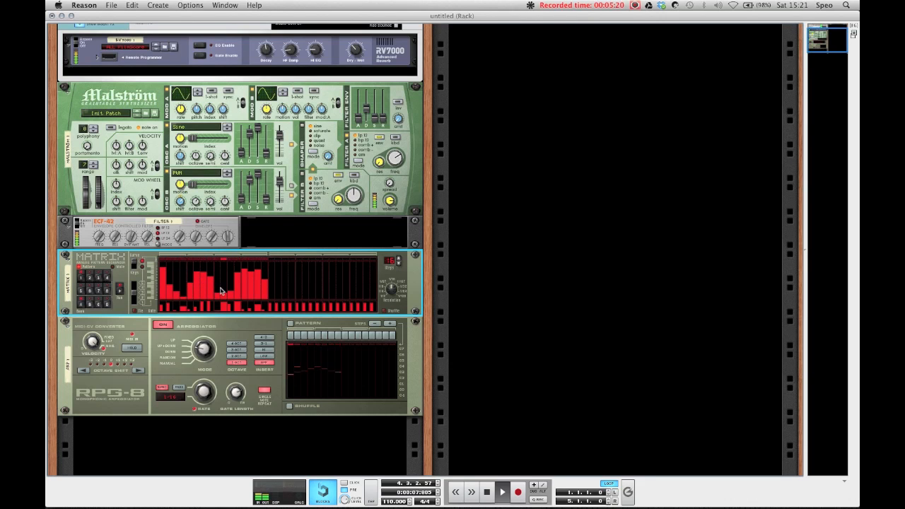
{"action": "key", "text": "space"}
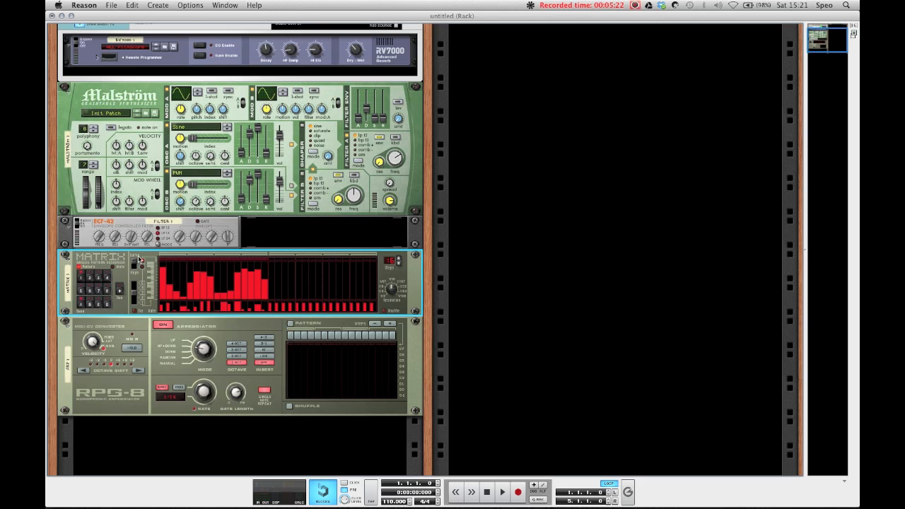
- Adjust the ECF-42's Freq CV trim on the rear of the rack and return to the front
{"action": "key", "text": "Tab"}
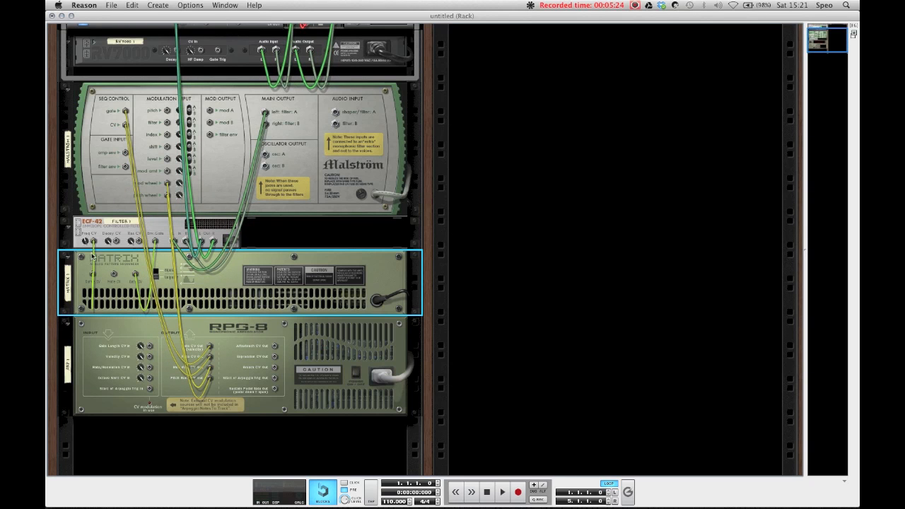
{"action": "left_click", "coordinate": [85, 241]}
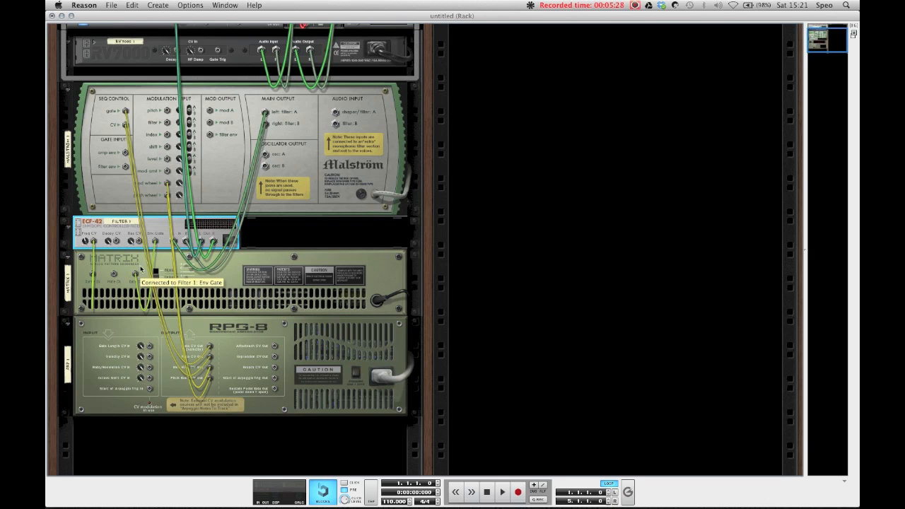
{"action": "key", "text": "Tab"}
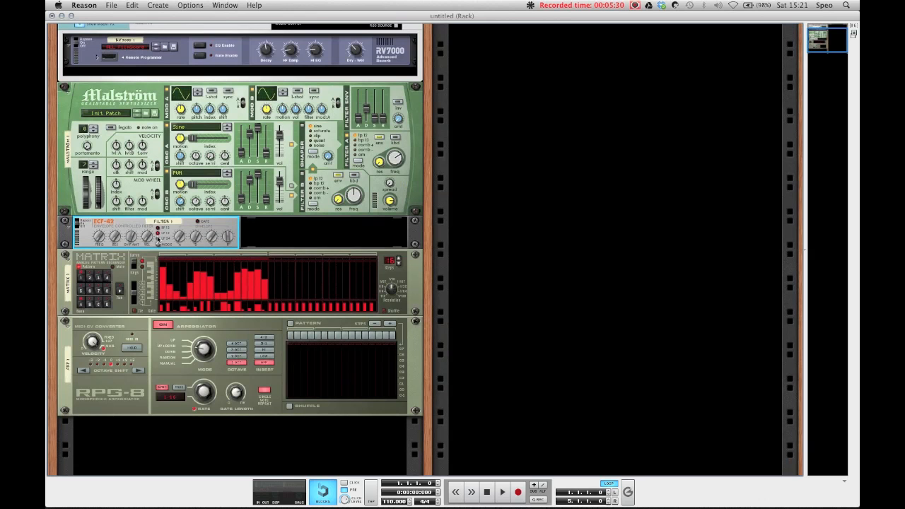
- Randomize the Matrix's curve and gate pattern and start playback to hear it
{"action": "left_click", "coordinate": [123, 262]}
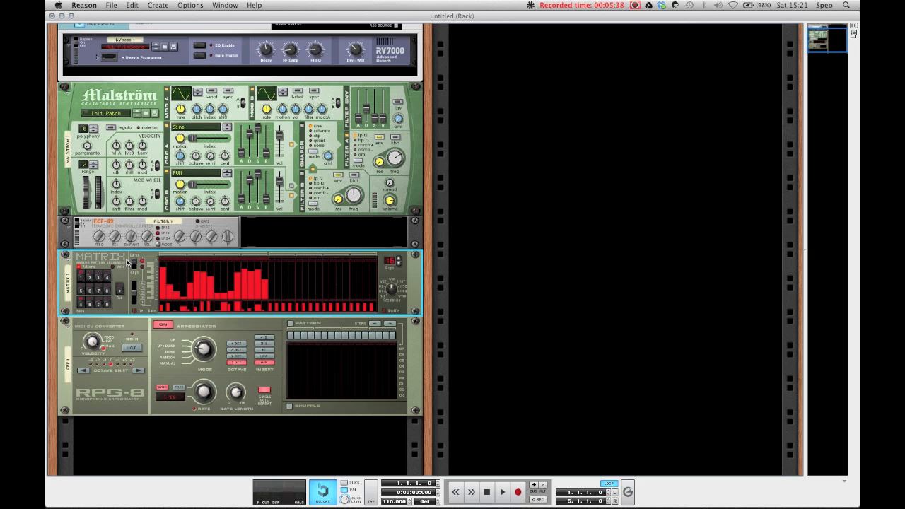
{"action": "right_click", "coordinate": [126, 264]}
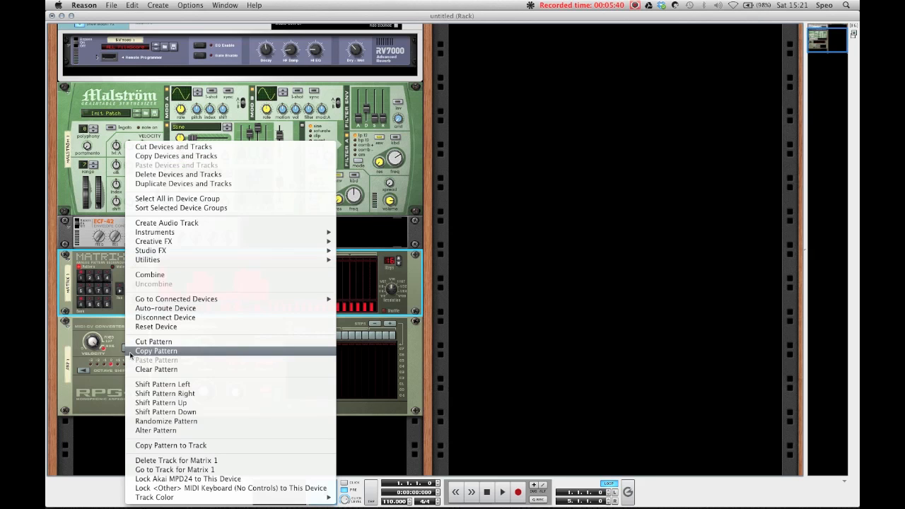
{"action": "left_click", "coordinate": [115, 270]}
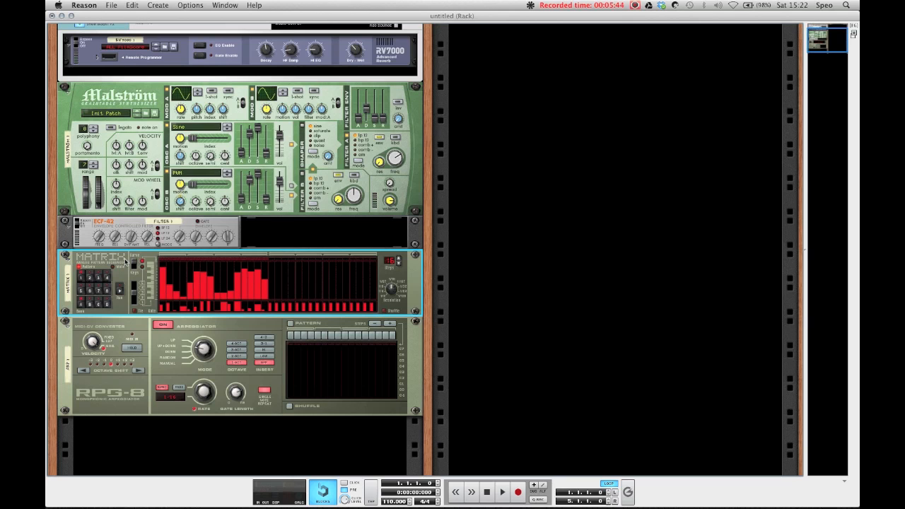
{"action": "right_click", "coordinate": [126, 260]}
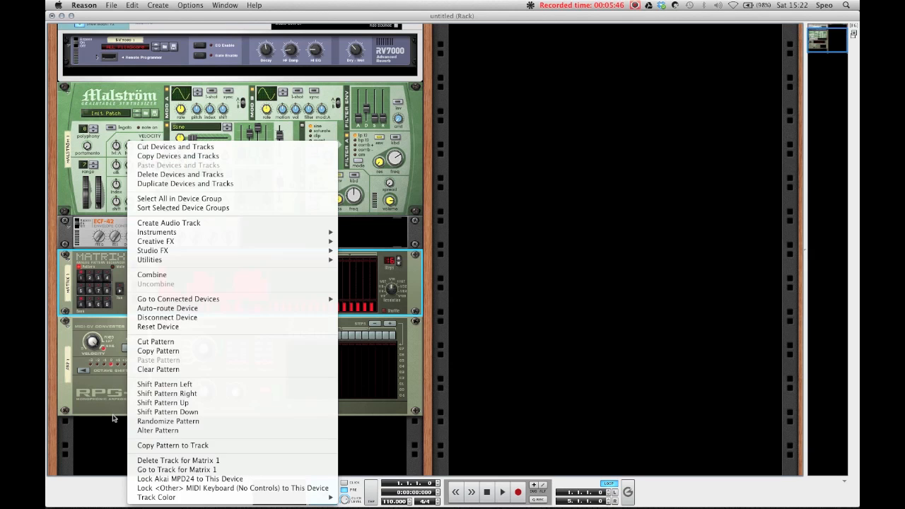
{"action": "left_click", "coordinate": [138, 422]}
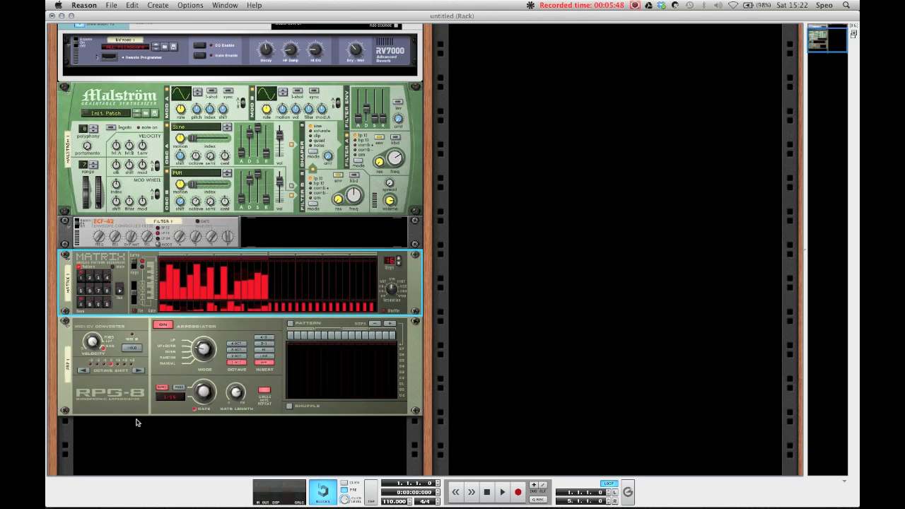
{"action": "key", "text": "space"}
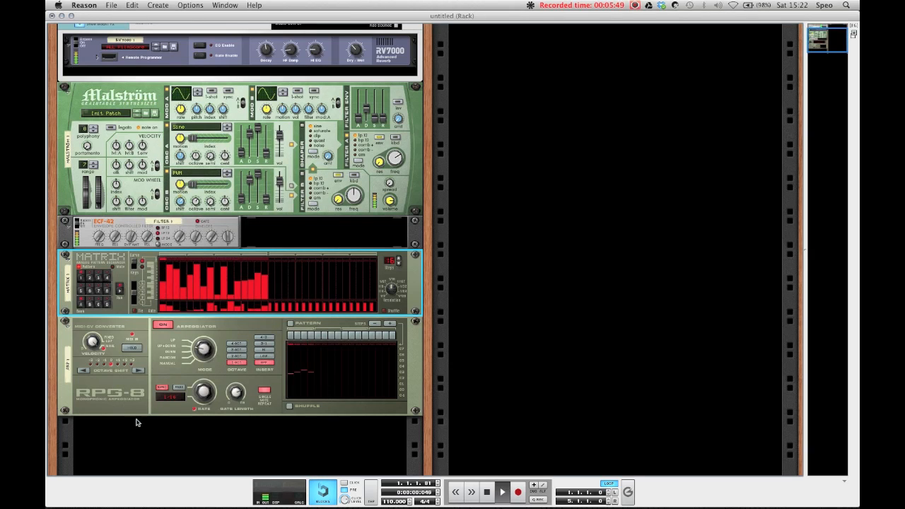
- Randomize the Matrix's curve and gate pattern repeatedly while the loop plays to audition different variations
{"action": "right_click", "coordinate": [124, 269]}
{"action": "left_click", "coordinate": [121, 268]}
{"action": "right_click", "coordinate": [124, 267]}
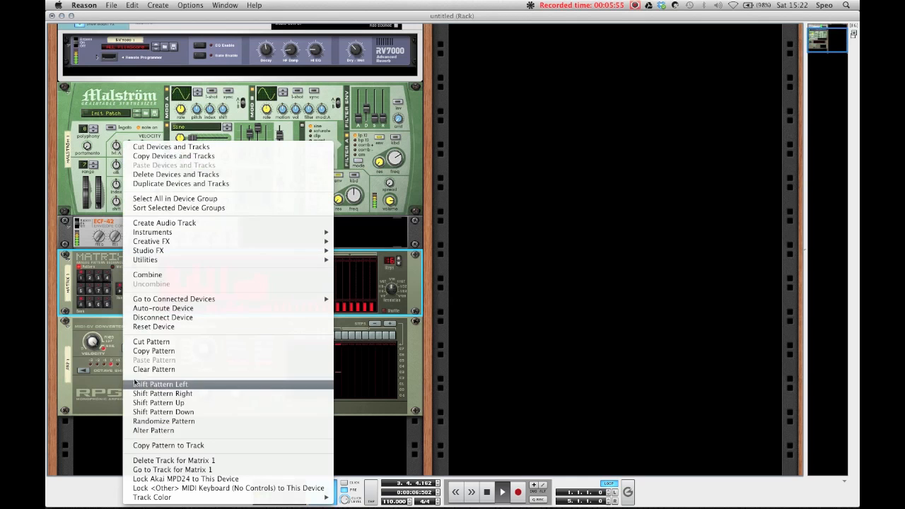
{"action": "left_click", "coordinate": [163, 421]}
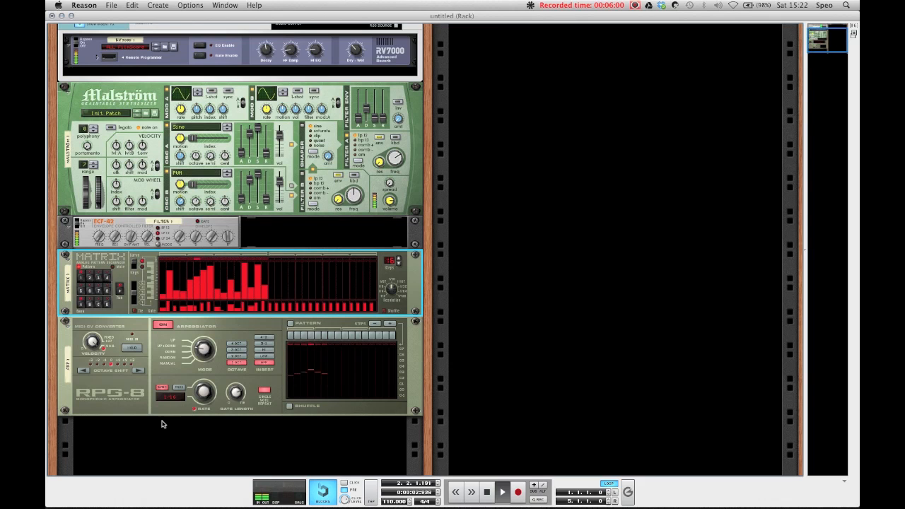
{"action": "right_click", "coordinate": [124, 268]}
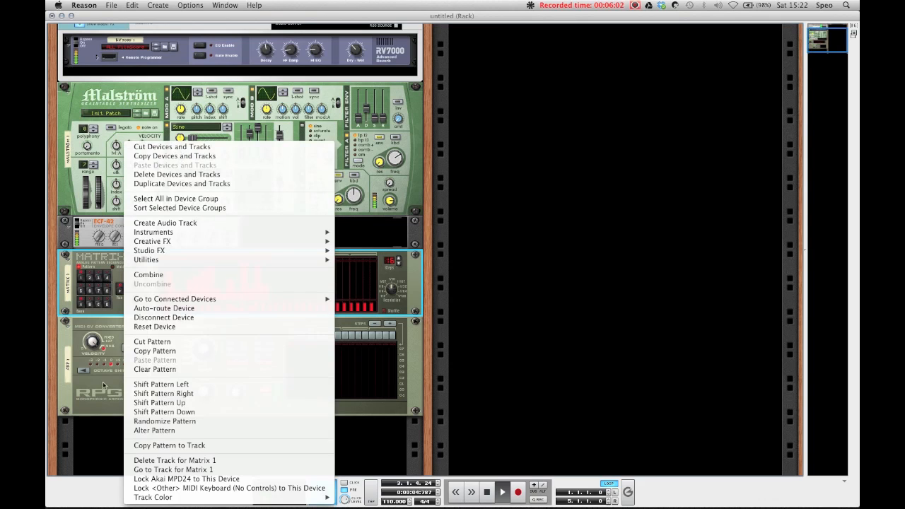
{"action": "left_click", "coordinate": [163, 421]}
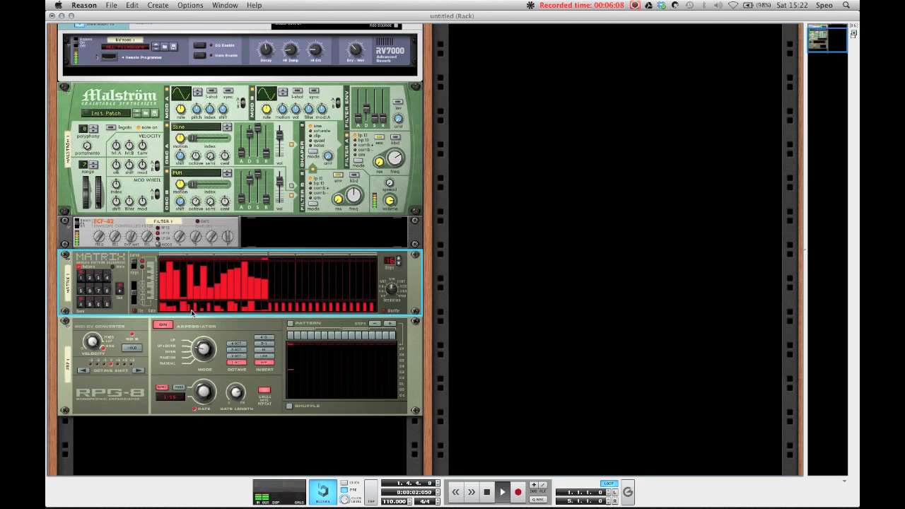
- Edit several gate steps in the first 16 steps of the Matrix's randomized pattern, and stop playback
{"action": "left_click", "coordinate": [257, 302]}
{"action": "left_click", "coordinate": [244, 303]}
{"action": "left_click", "coordinate": [210, 304]}
{"action": "key", "text": "space"}
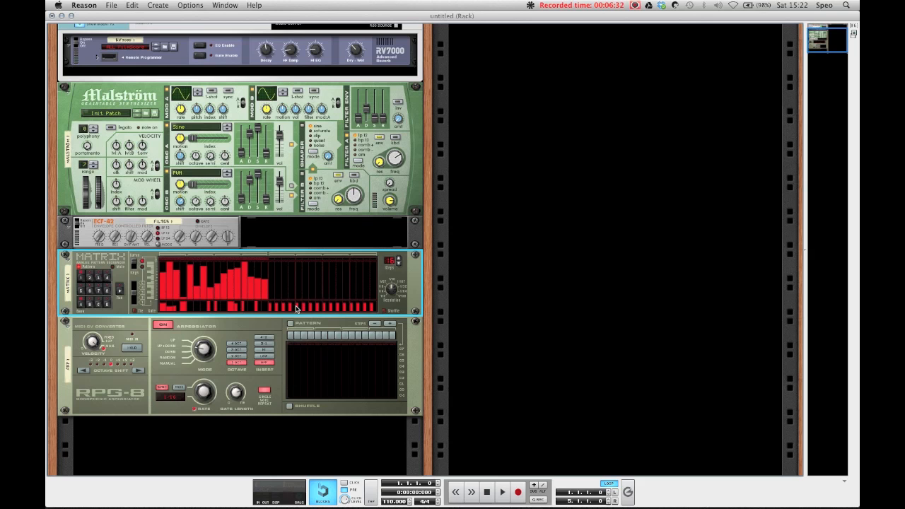
- Set the ECF-42 to Bypass and play the loop briefly to hear the arpeggio without the filter
{"action": "scroll", "coordinate": [359, 319], "scroll_direction": "up", "scroll_amount": 3}
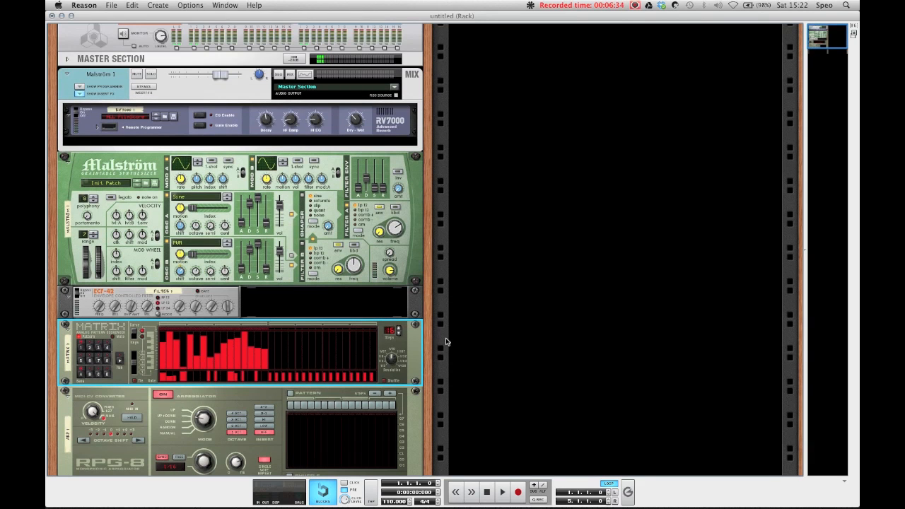
{"action": "scroll", "coordinate": [446, 342], "scroll_direction": "down", "scroll_amount": 3}
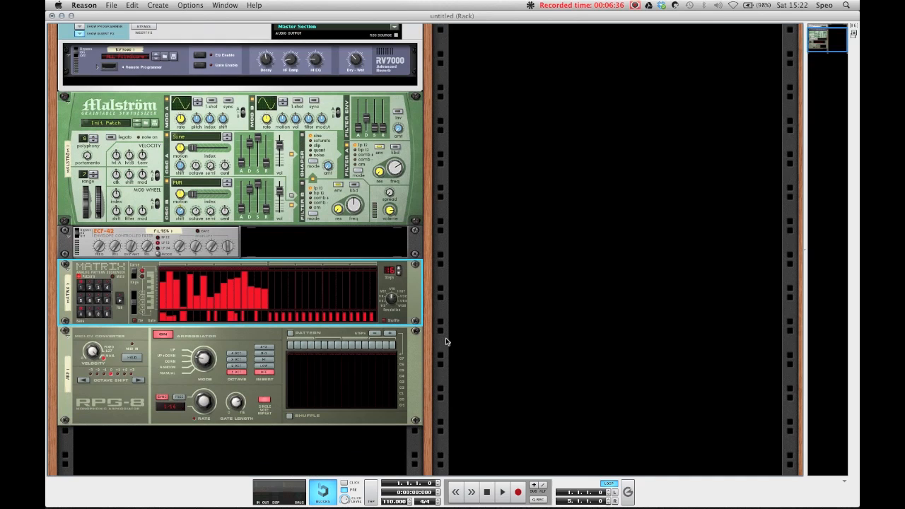
{"action": "scroll", "coordinate": [446, 342], "scroll_direction": "up", "scroll_amount": 1}
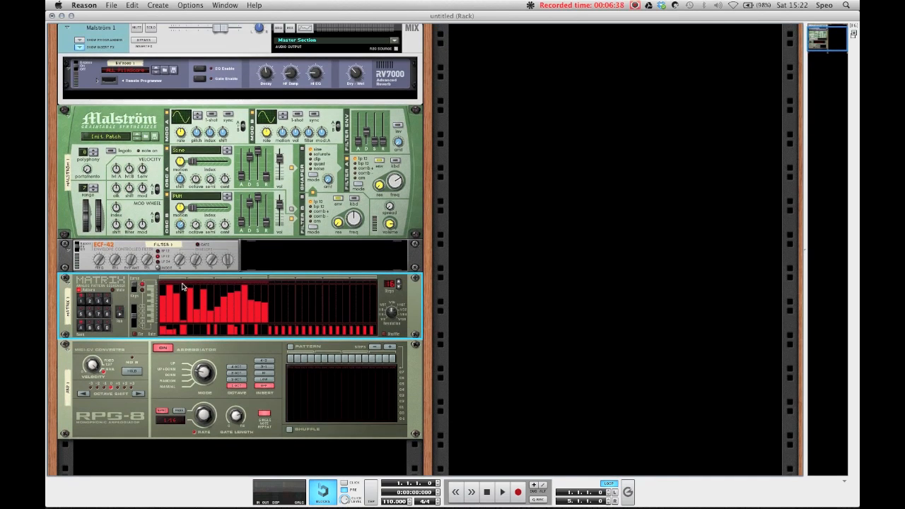
{"action": "left_click", "coordinate": [76, 251]}
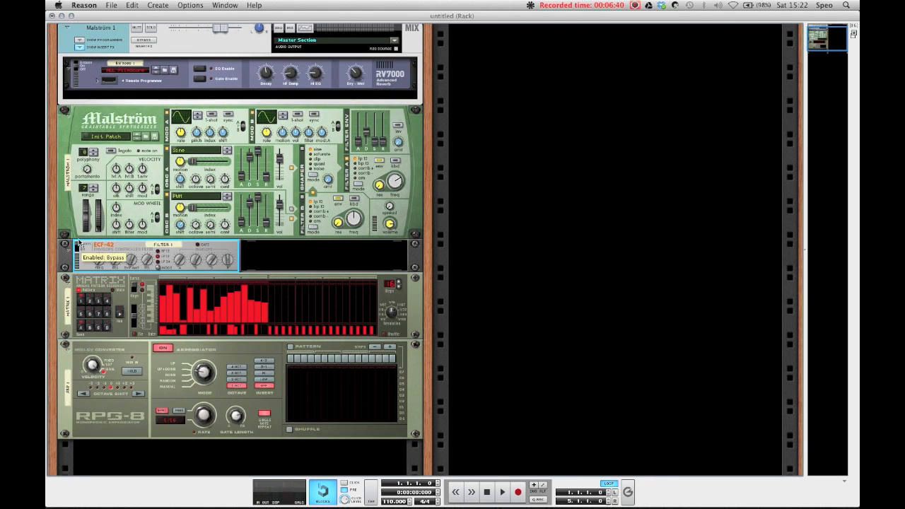
{"action": "key", "text": "space"}
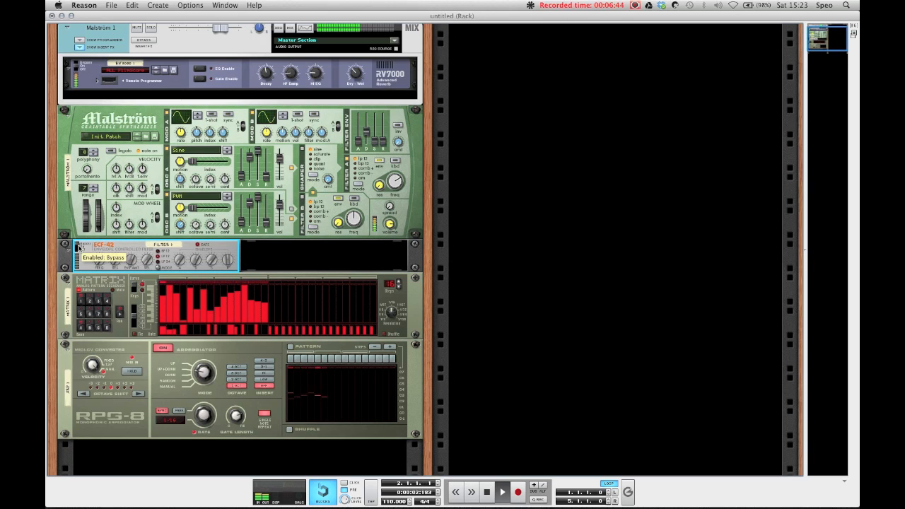
{"action": "key", "text": "space"}
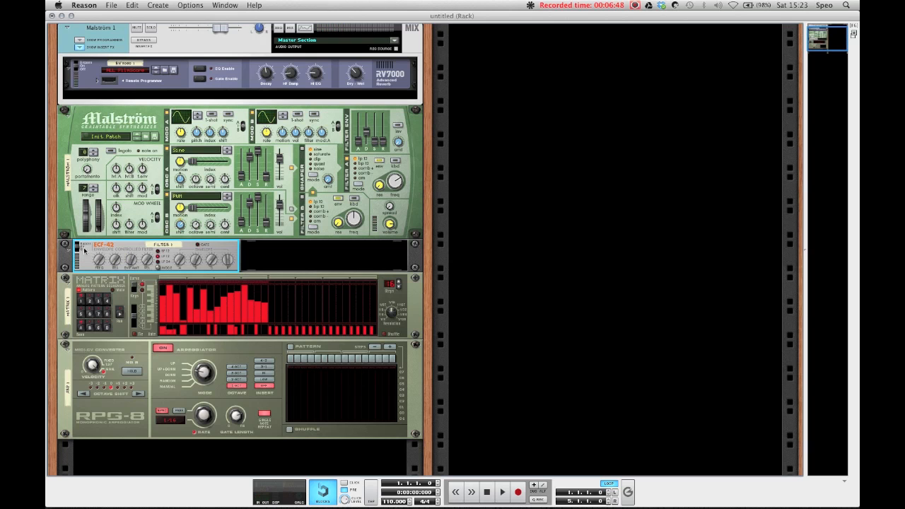
- Deselect the ECF-42 and play the loop to audition the finished gated filter effect, stopping playback at the end
{"action": "scroll", "coordinate": [87, 250], "scroll_direction": "down", "scroll_amount": 3}
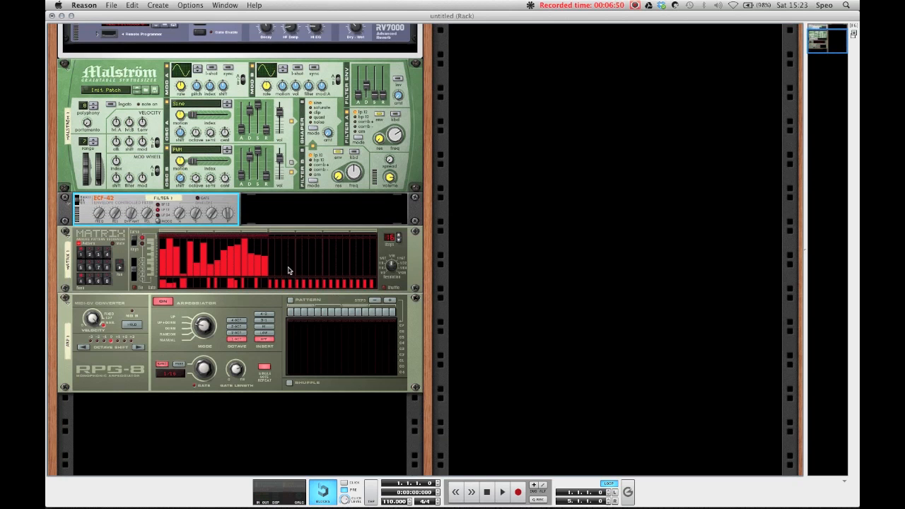
{"action": "left_click", "coordinate": [580, 239]}
{"action": "scroll", "coordinate": [551, 255], "scroll_direction": "up", "scroll_amount": 4}
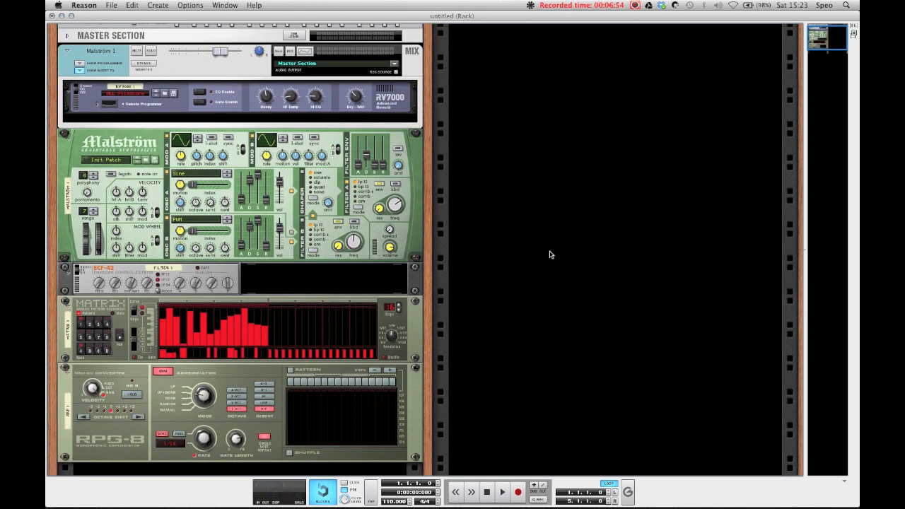
{"action": "key", "text": "space"}
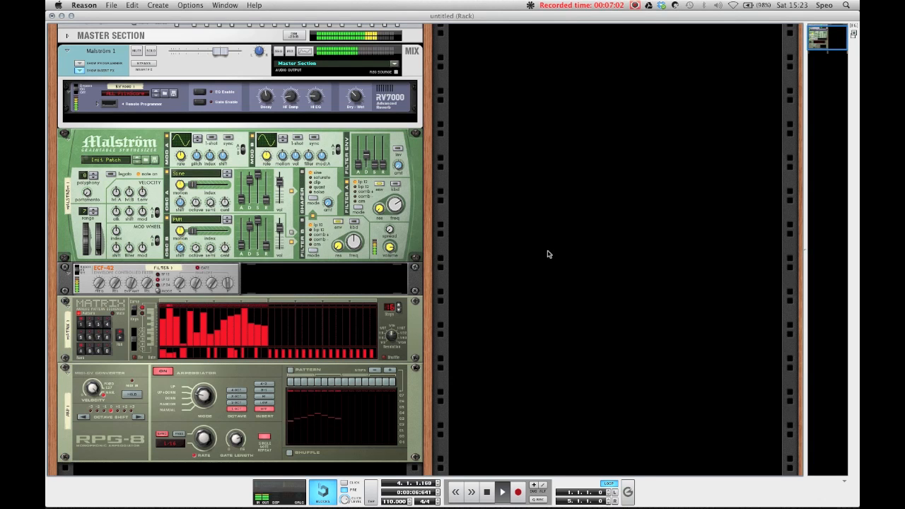
{"action": "key", "text": "space"}
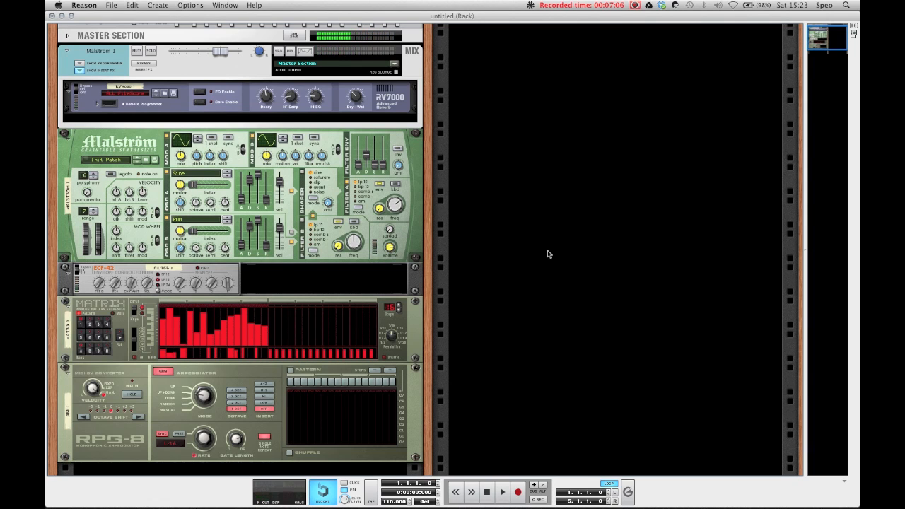
{"action": "scroll", "coordinate": [547, 254], "scroll_direction": "up", "scroll_amount": 2}
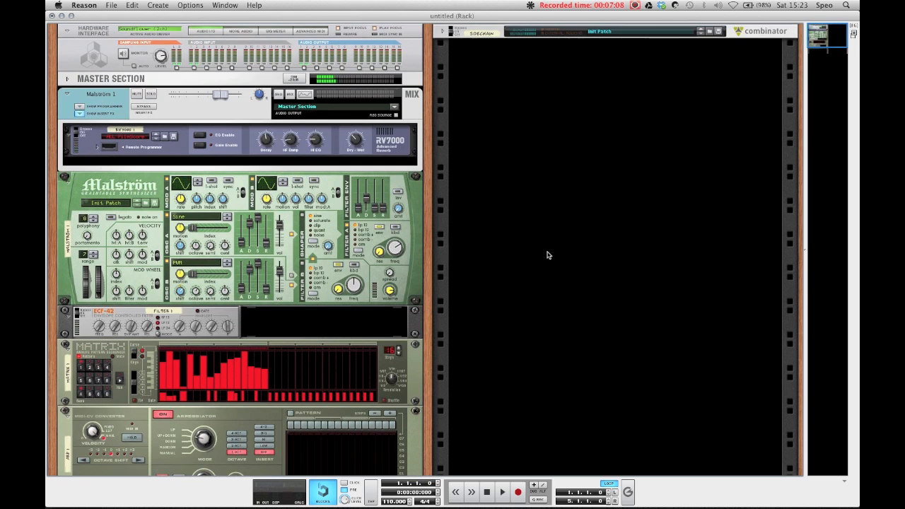
{"action": "scroll", "coordinate": [547, 254], "scroll_direction": "down", "scroll_amount": 6}
{"action": "scroll", "coordinate": [548, 254], "scroll_direction": "up", "scroll_amount": 6}
{"action": "left_click", "coordinate": [634, 5]}
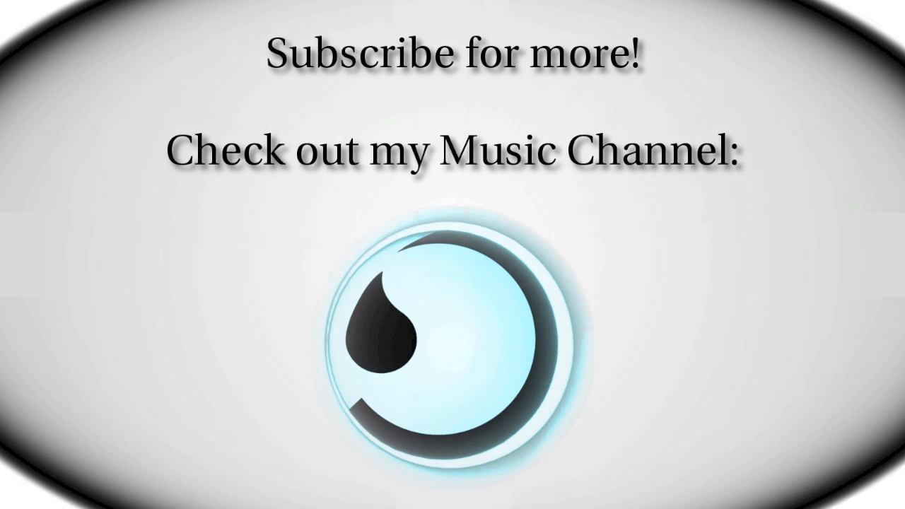